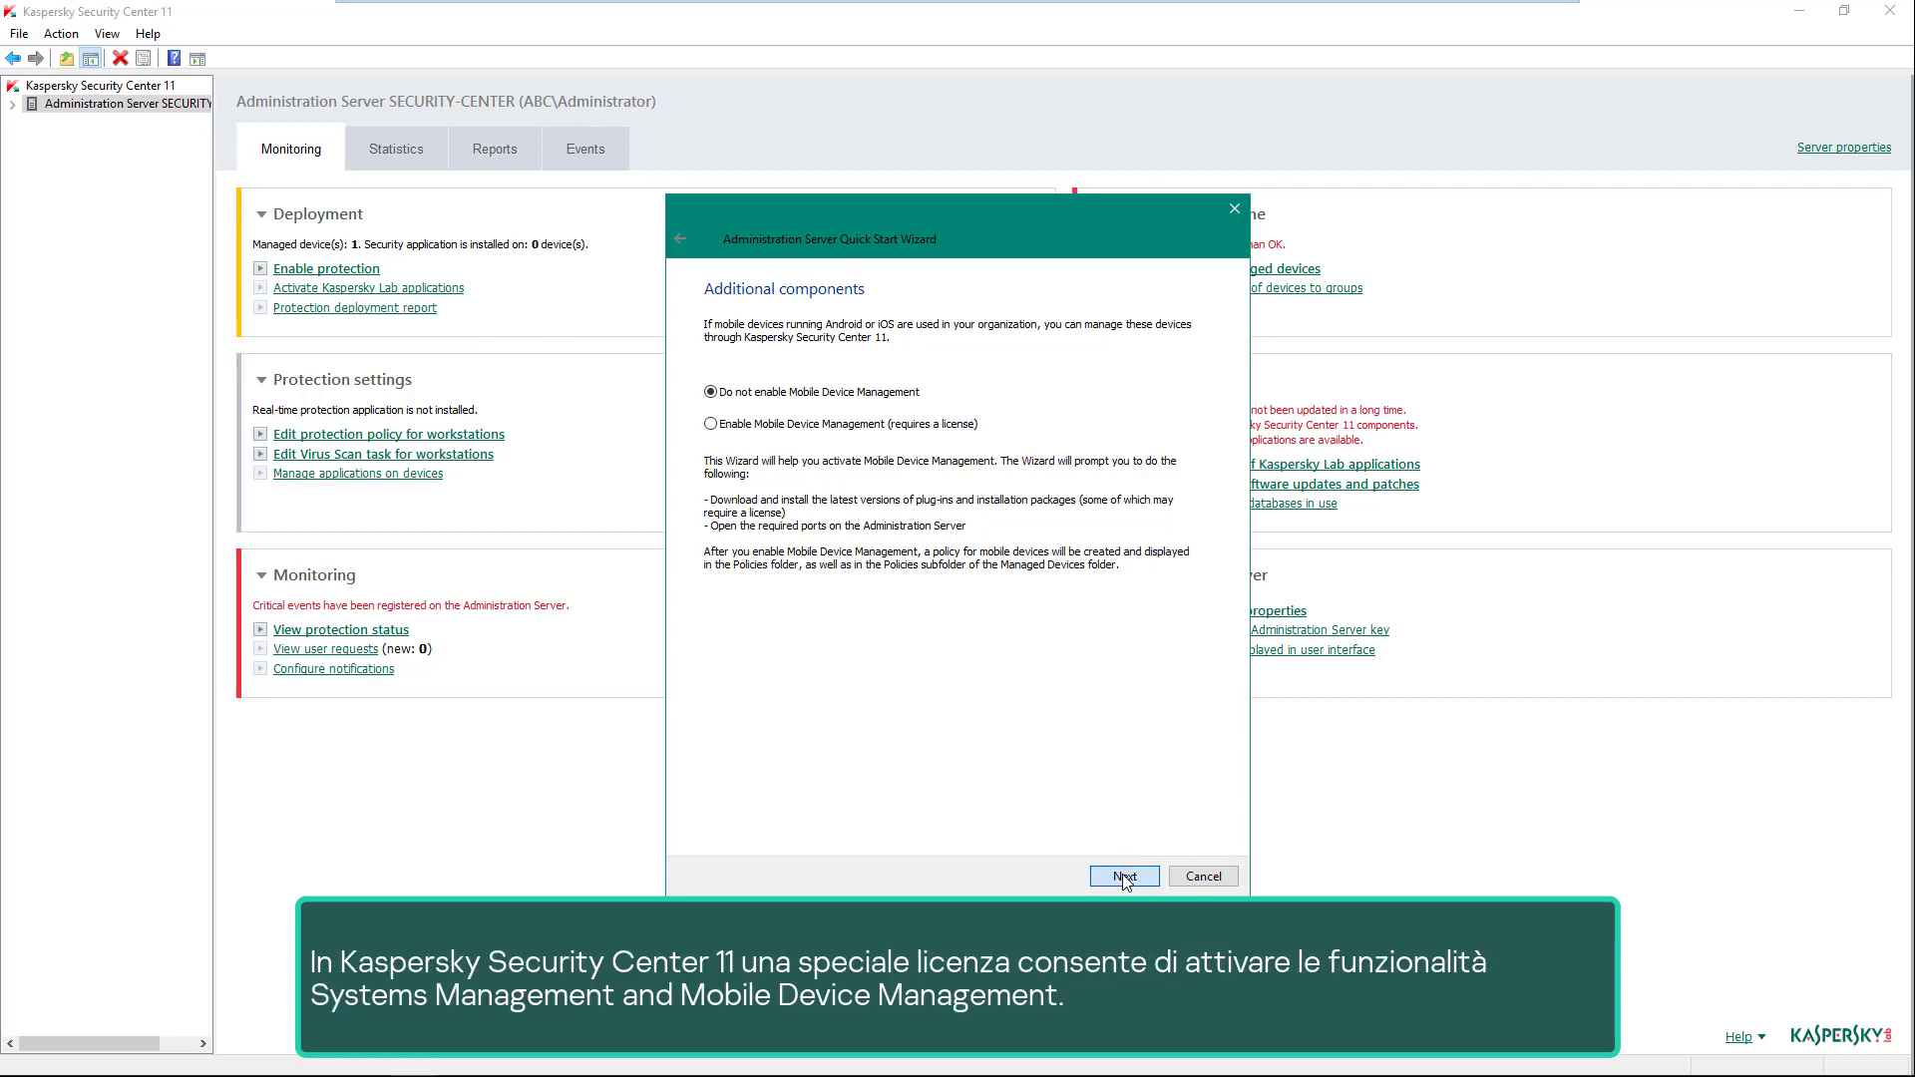
- Keep Mobile Device Management disabled and continue to the activation method step
left_click(1124, 877)
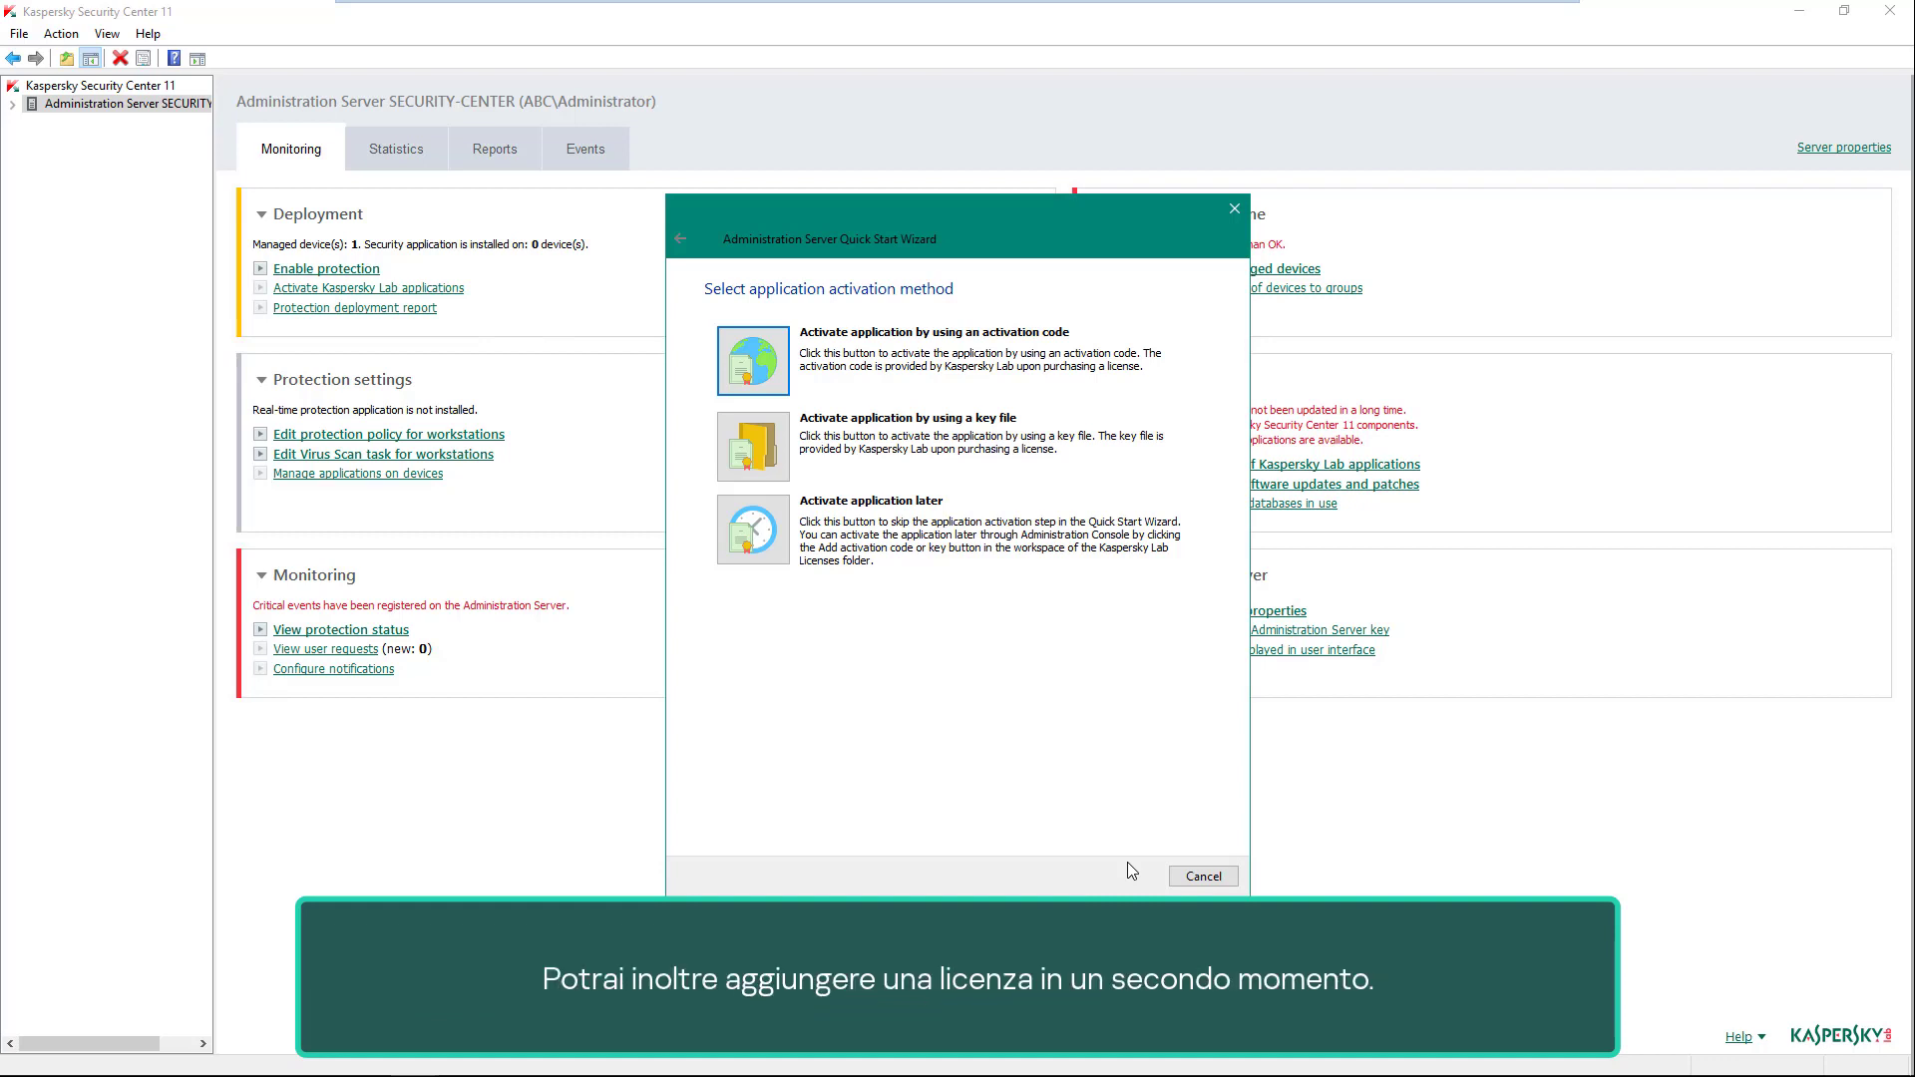
- Activate the application by pasting an activation code, then continue toward the proxy settings
left_click(784, 367)
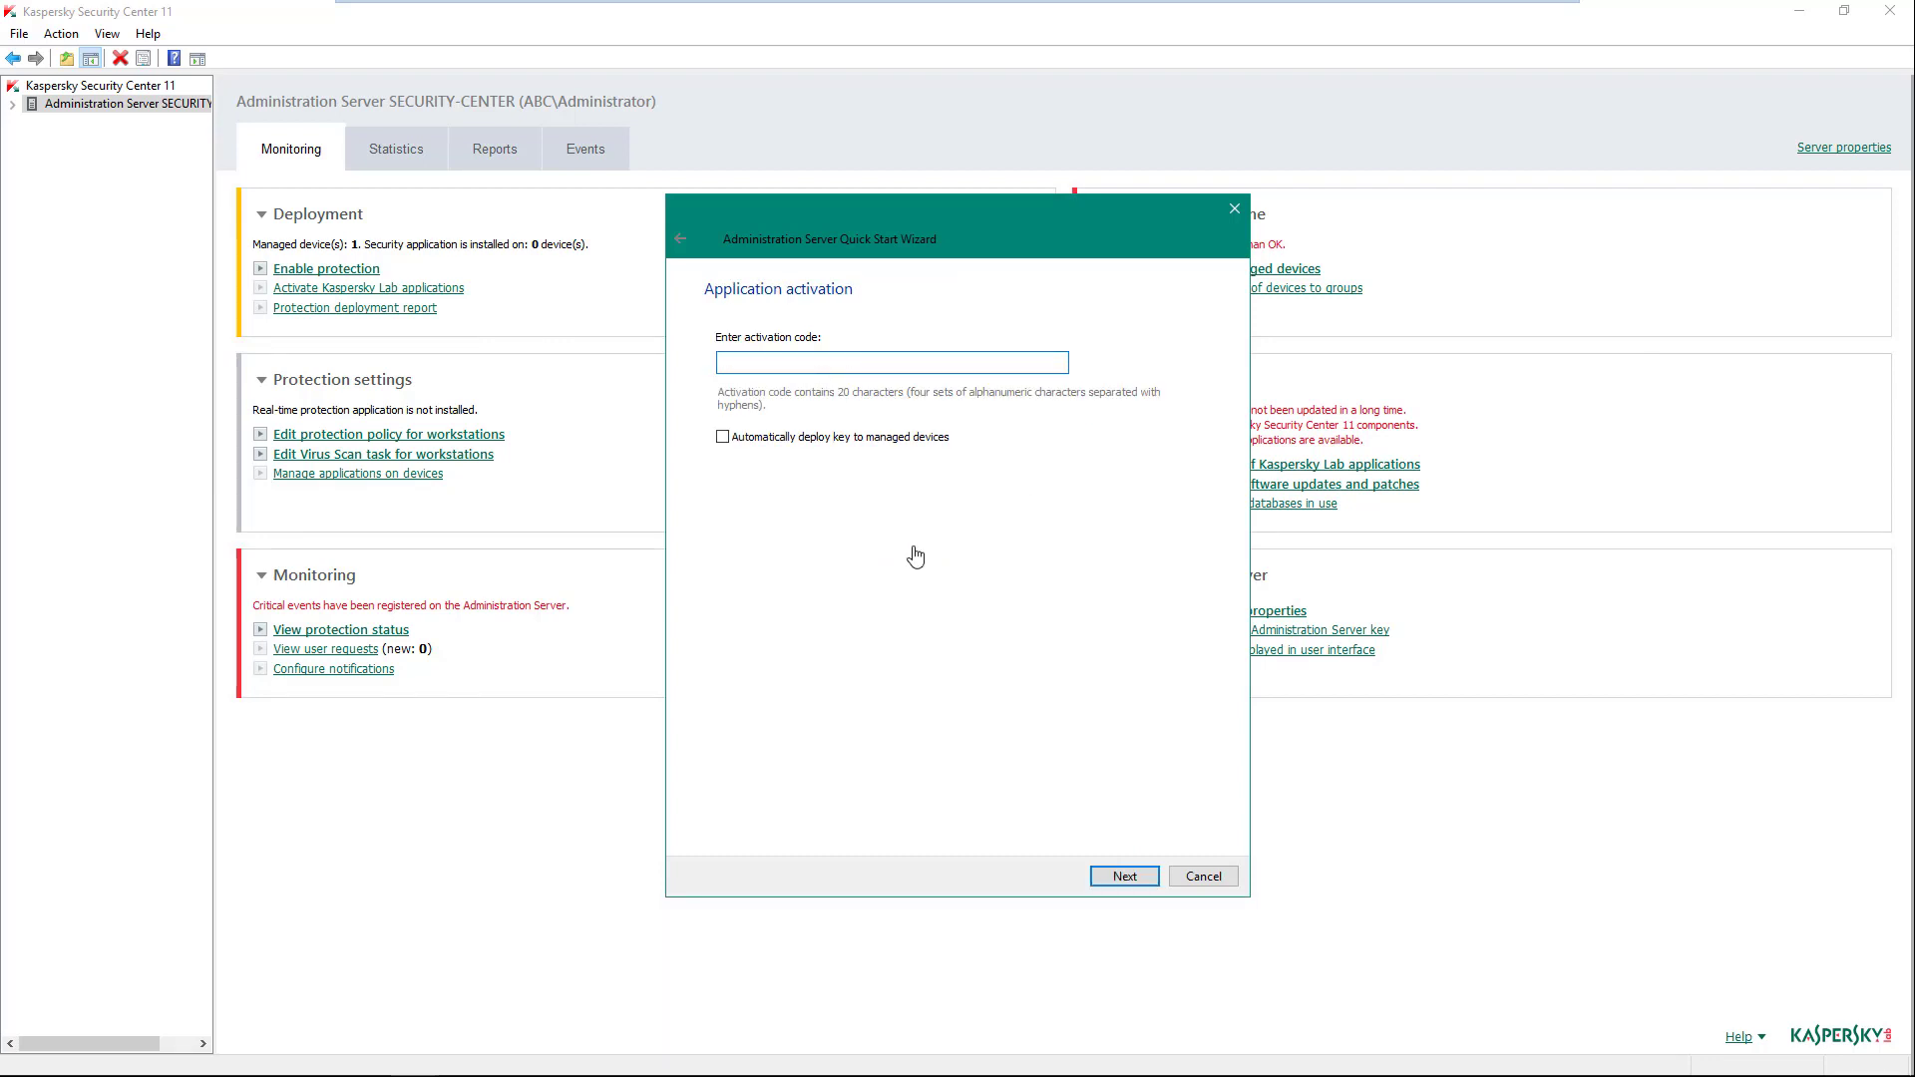
key("ctrl+v")
left_click(1138, 876)
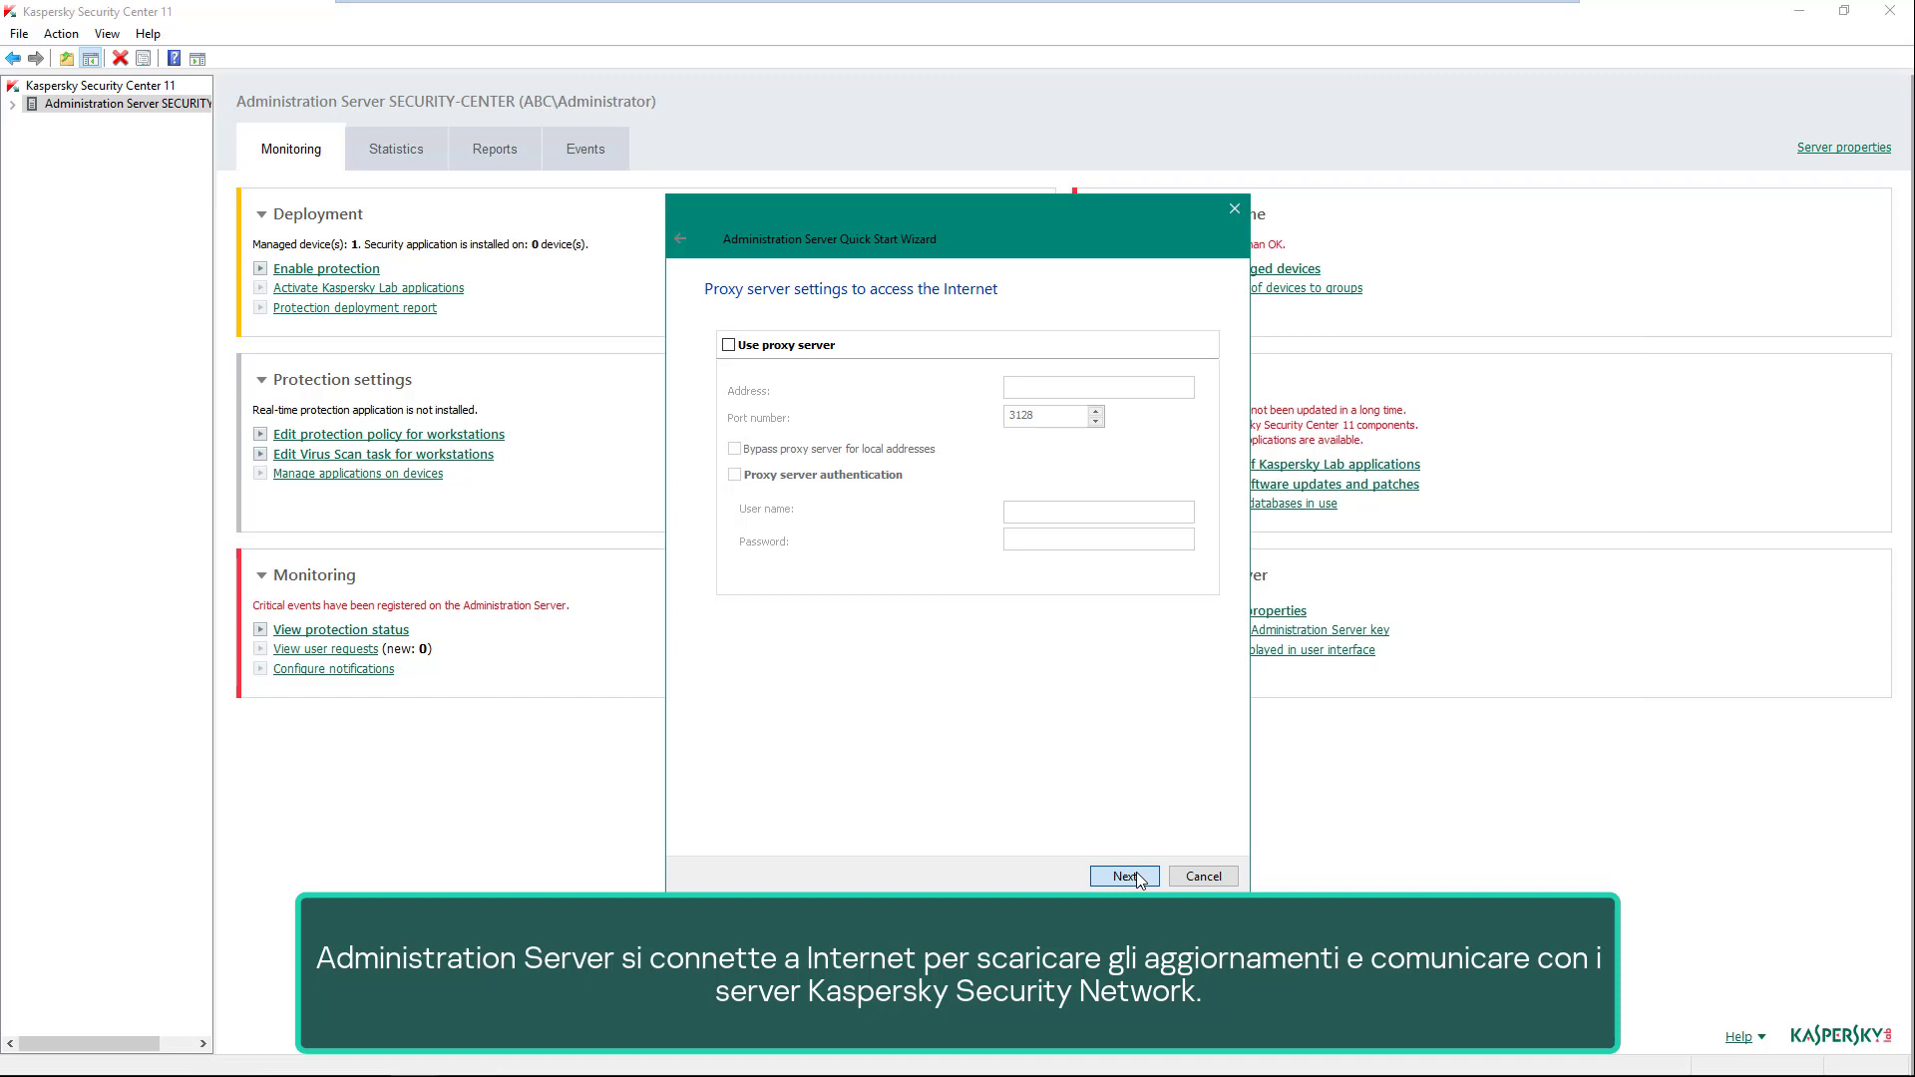
- Skip the proxy and install the English Endpoint Security 11 plug-in, accepting the outdated plug-ins warning
left_click(1126, 876)
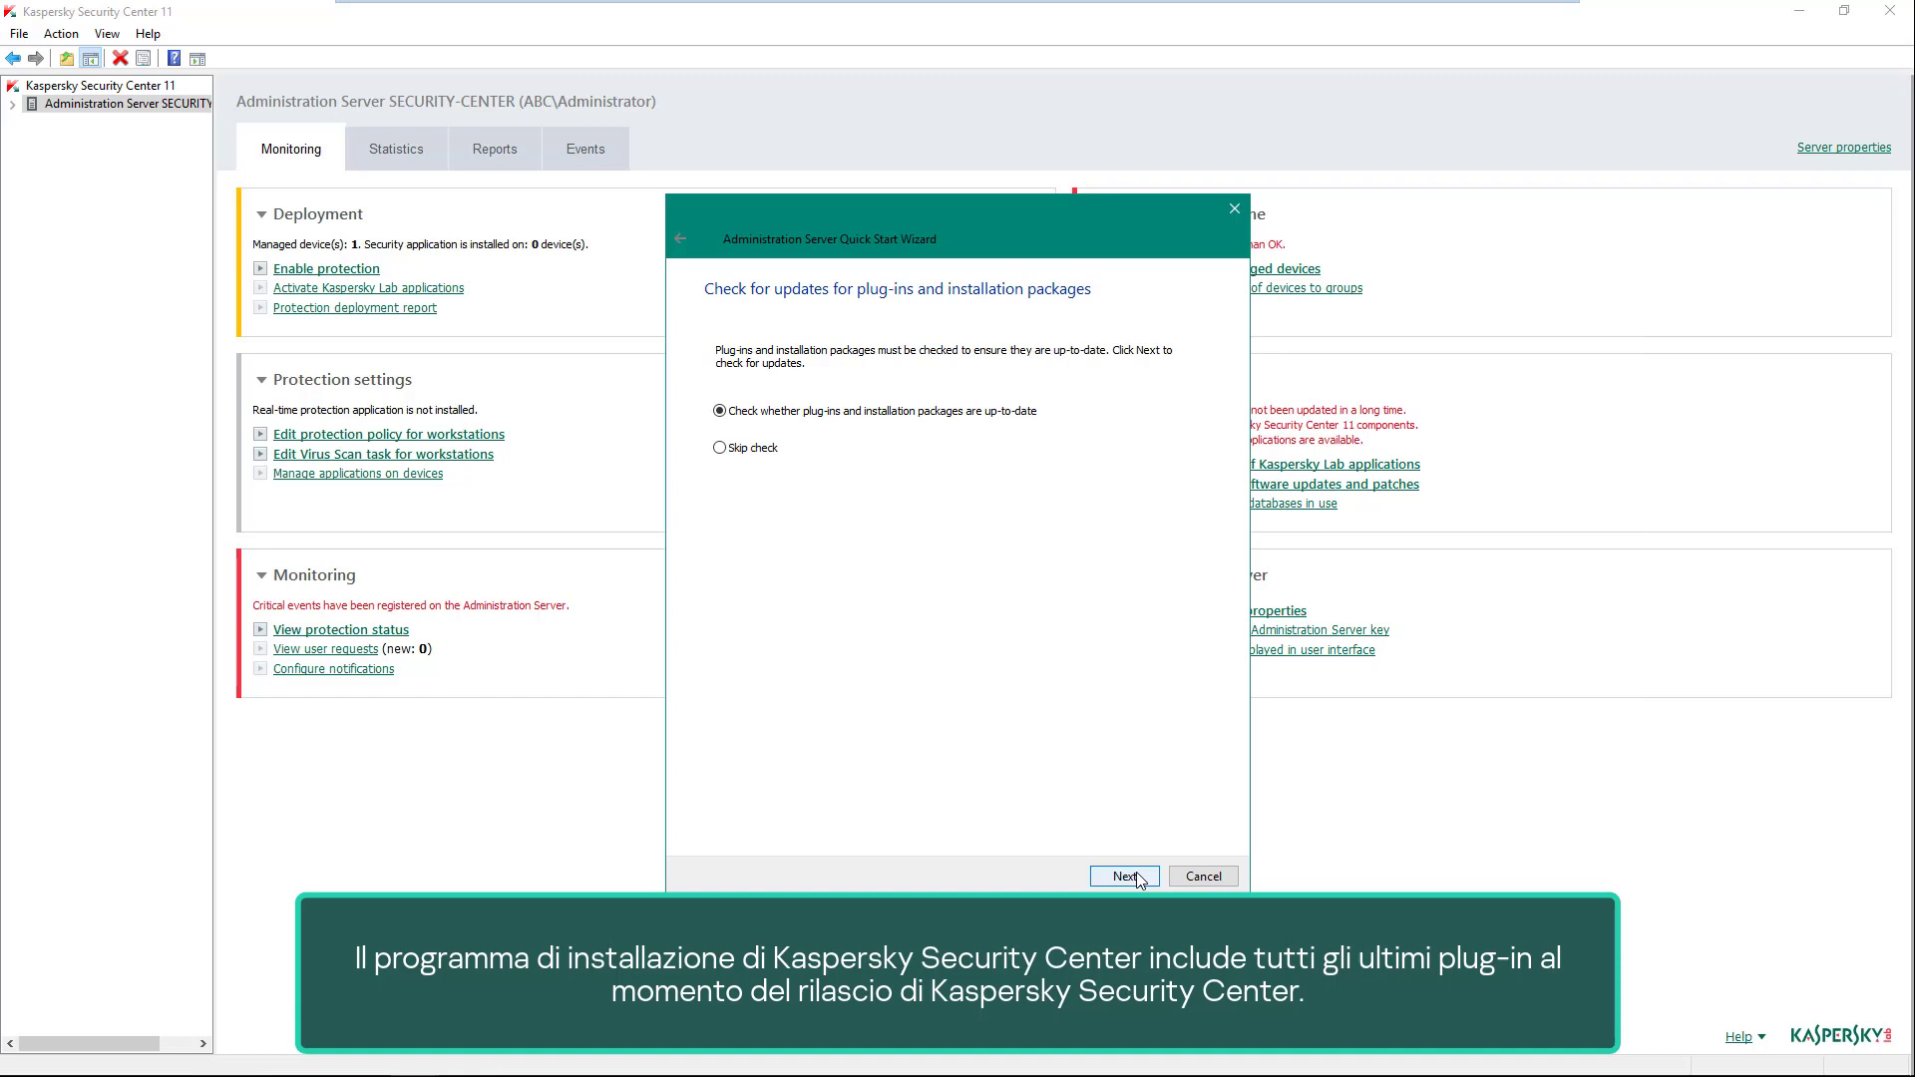
left_click(1137, 876)
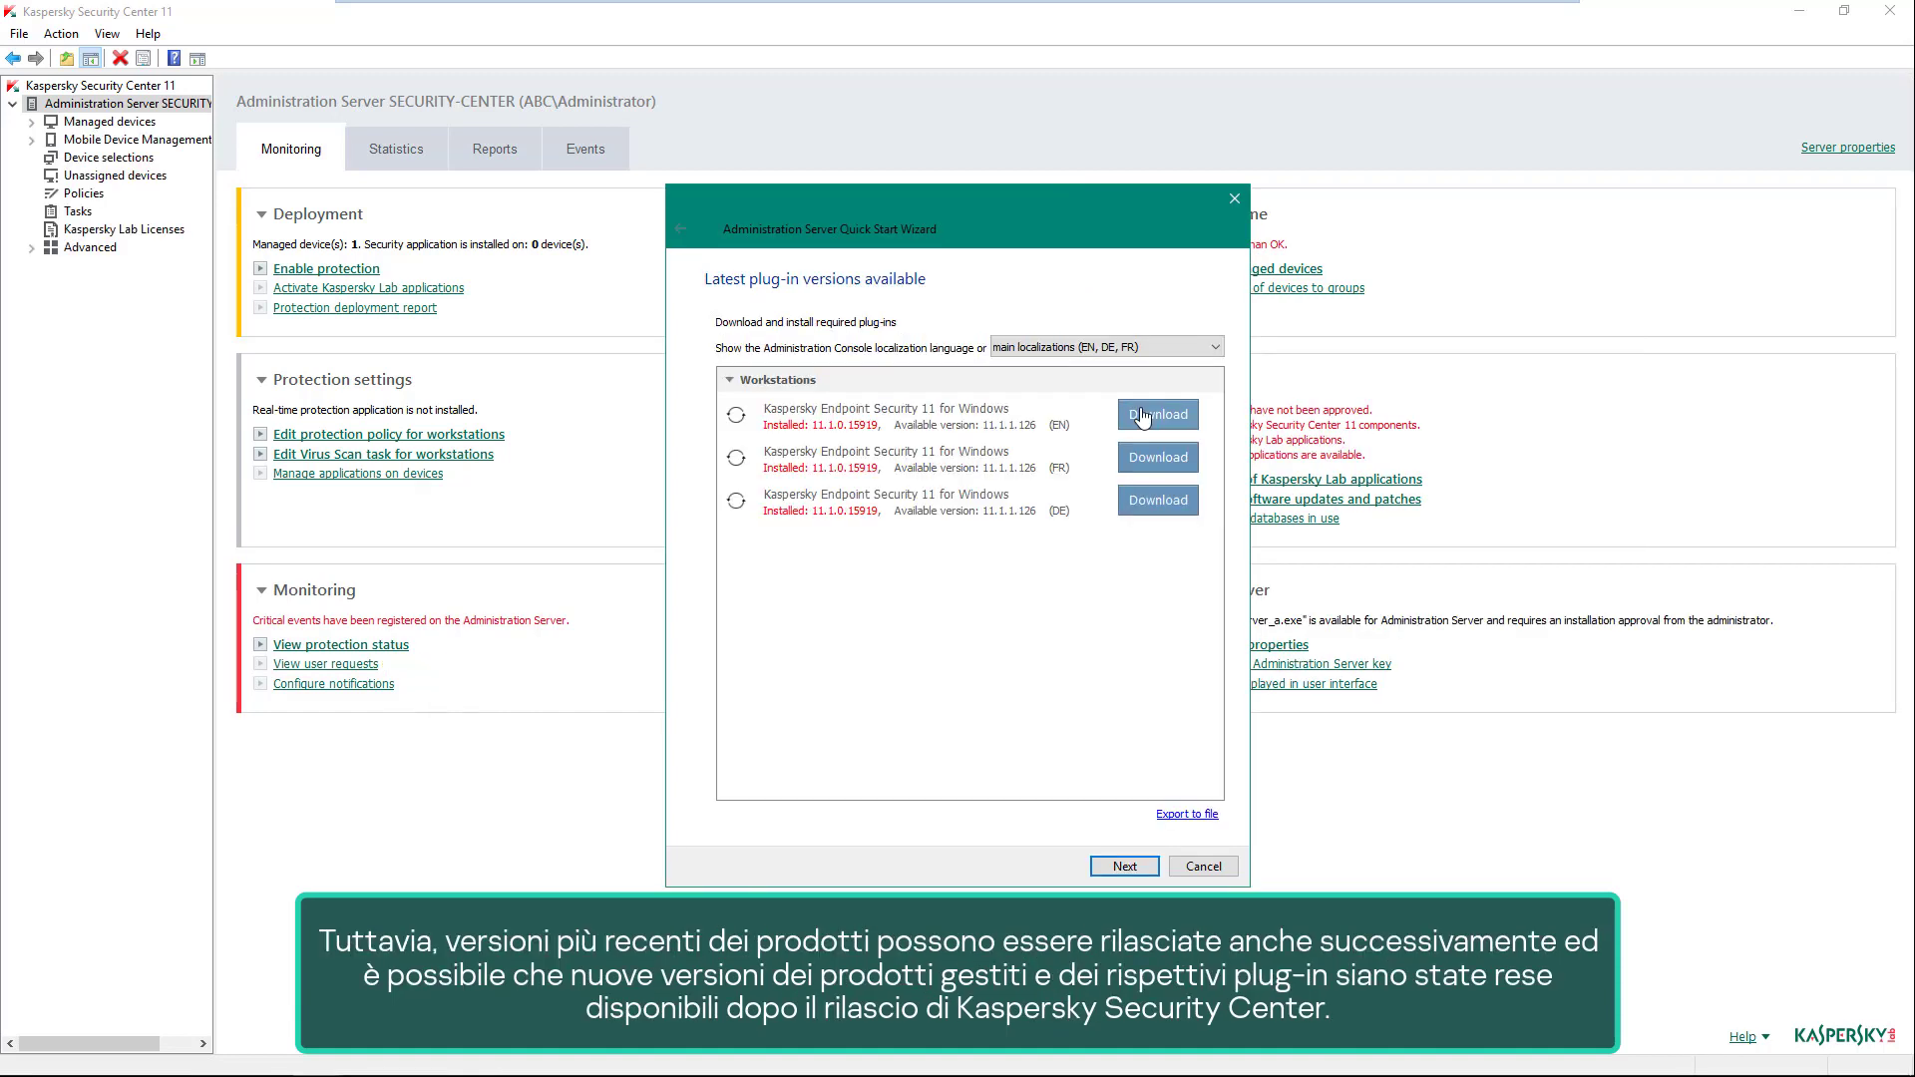
left_click(1144, 416)
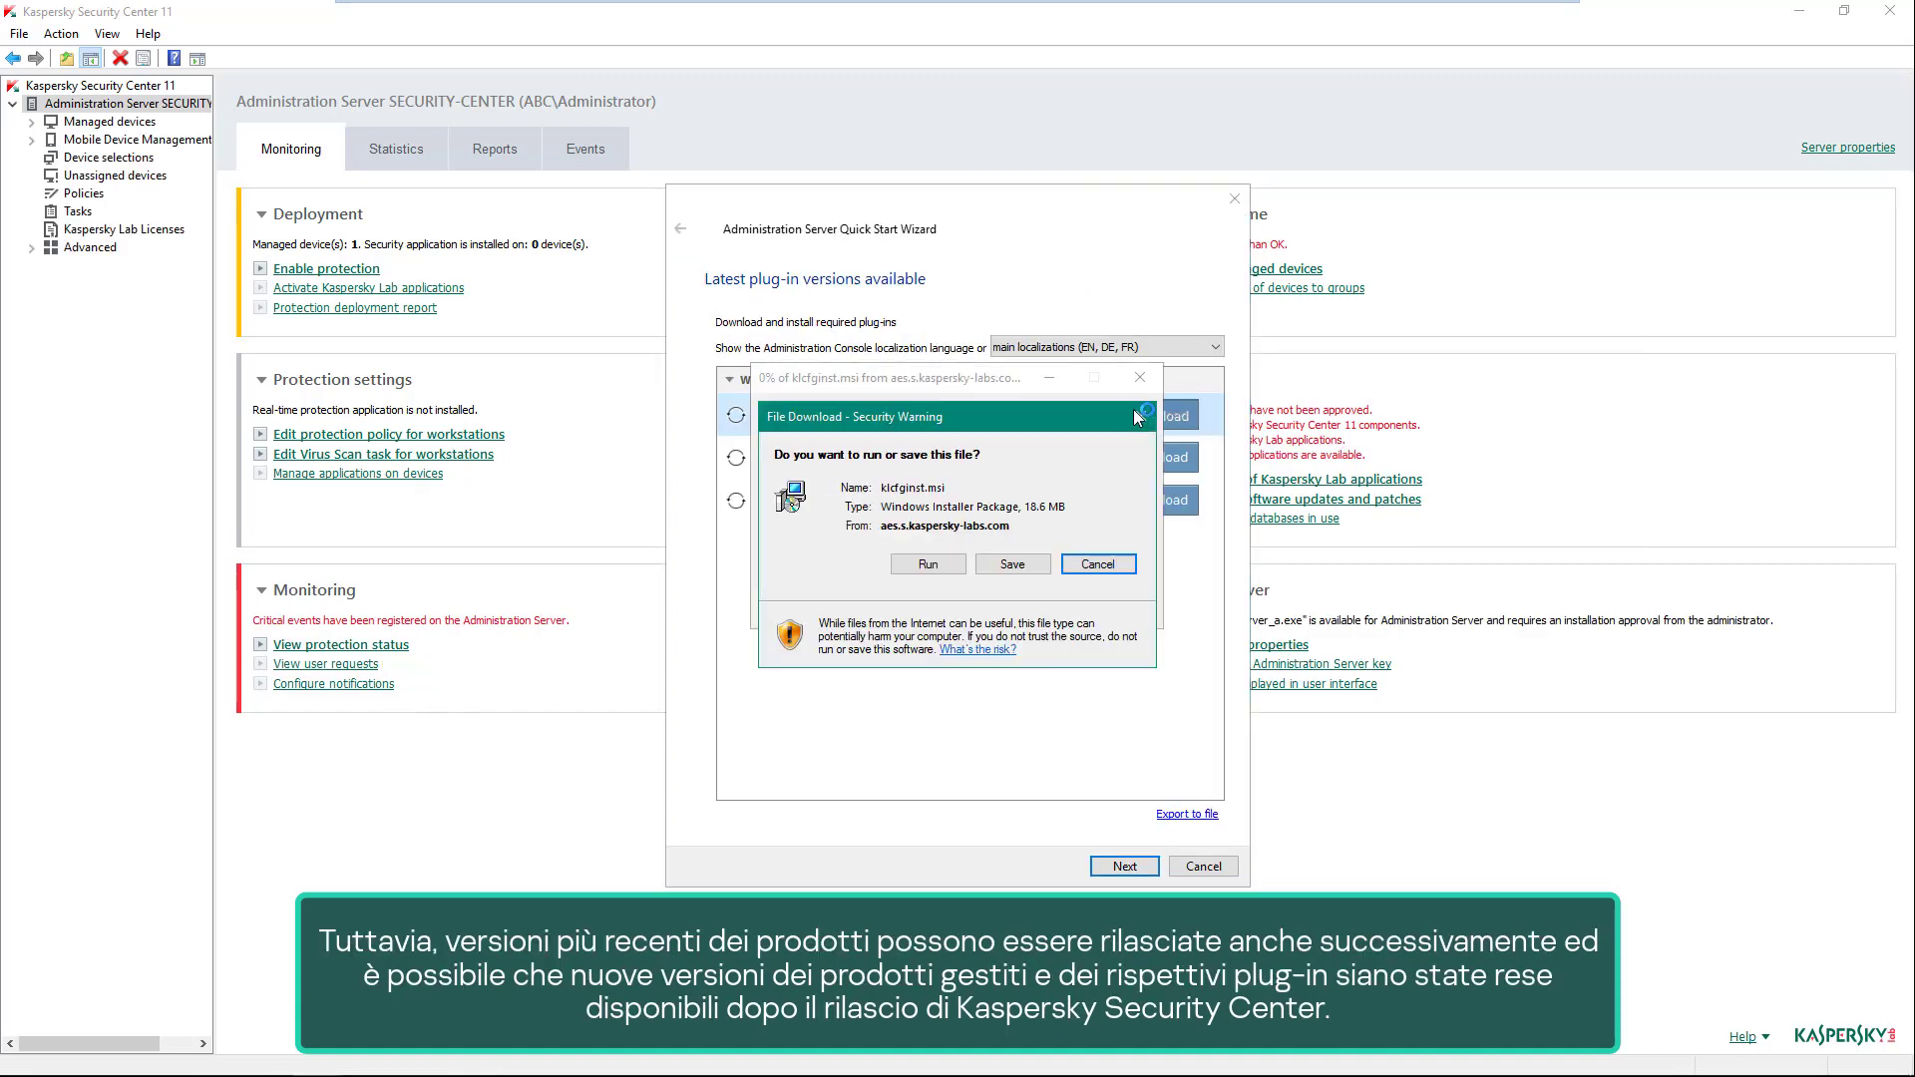
left_click(951, 567)
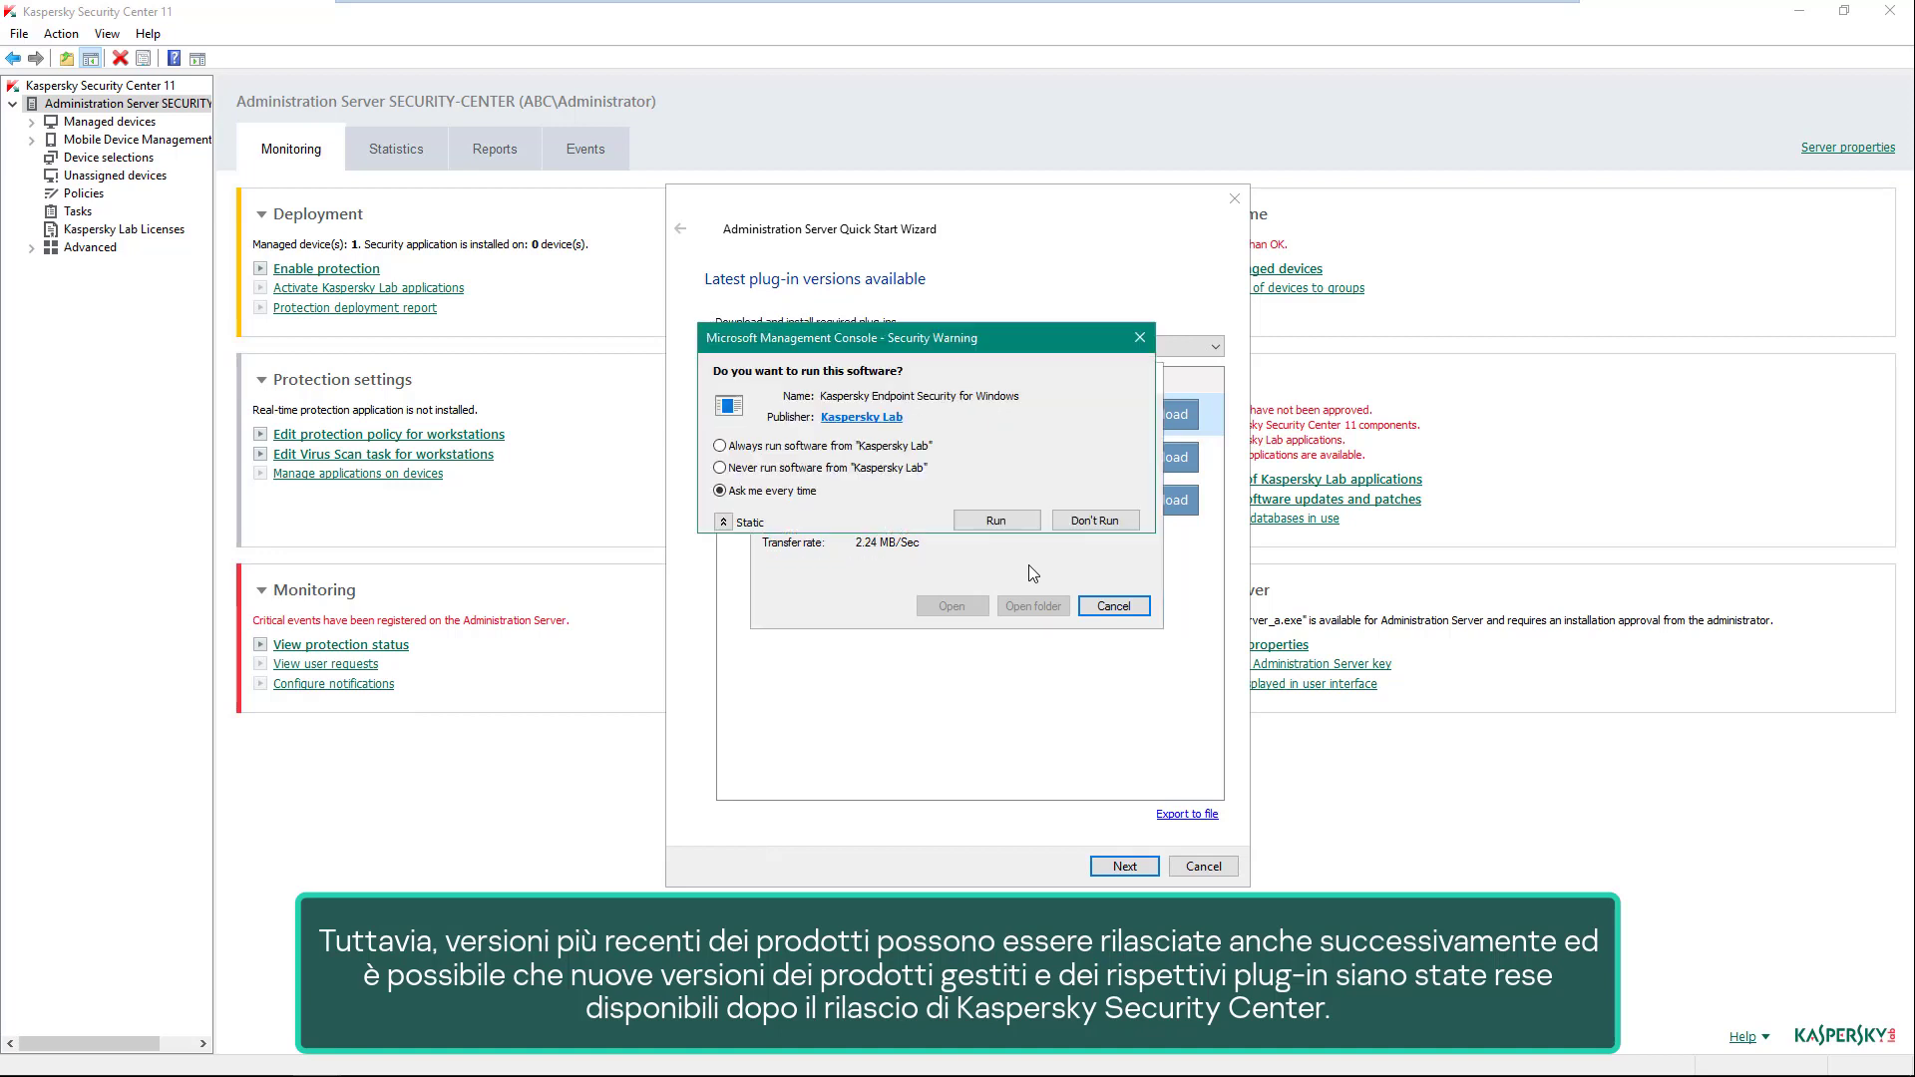
left_click(1006, 454)
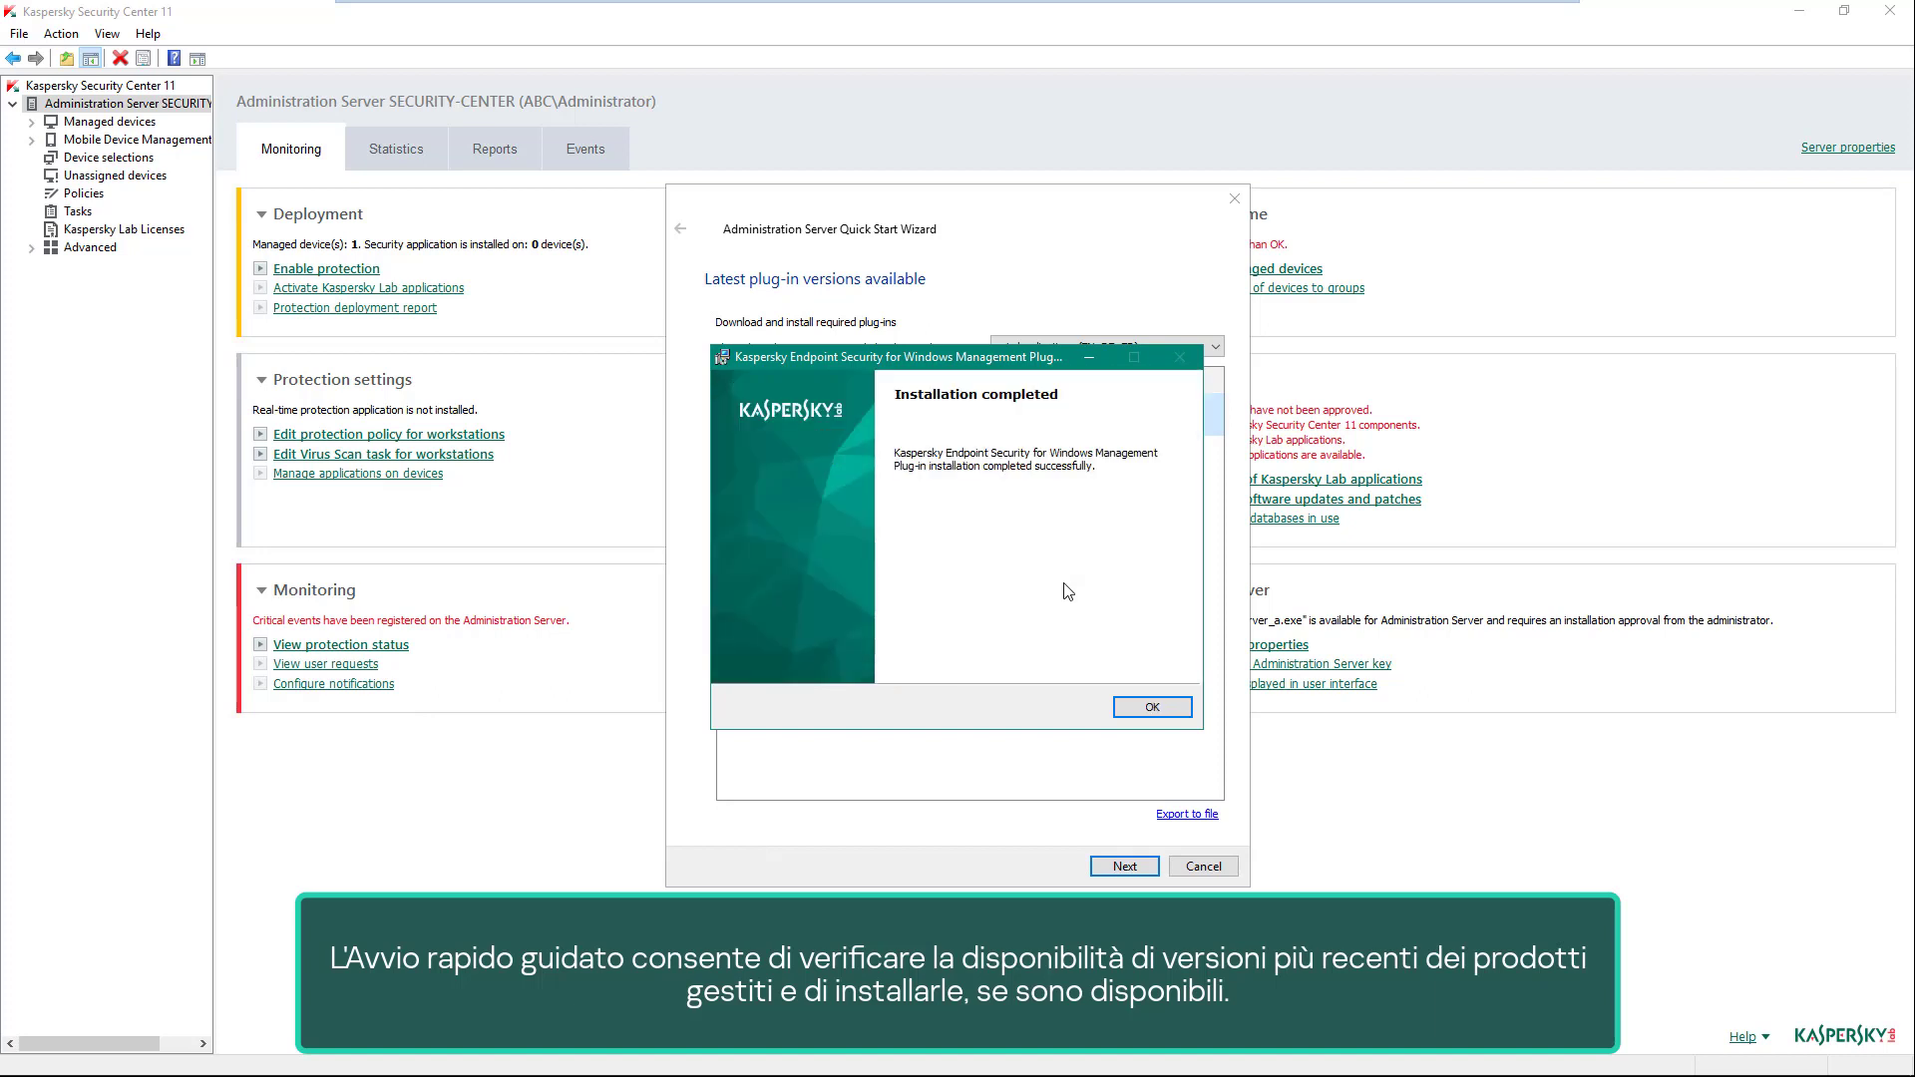
left_click(1138, 710)
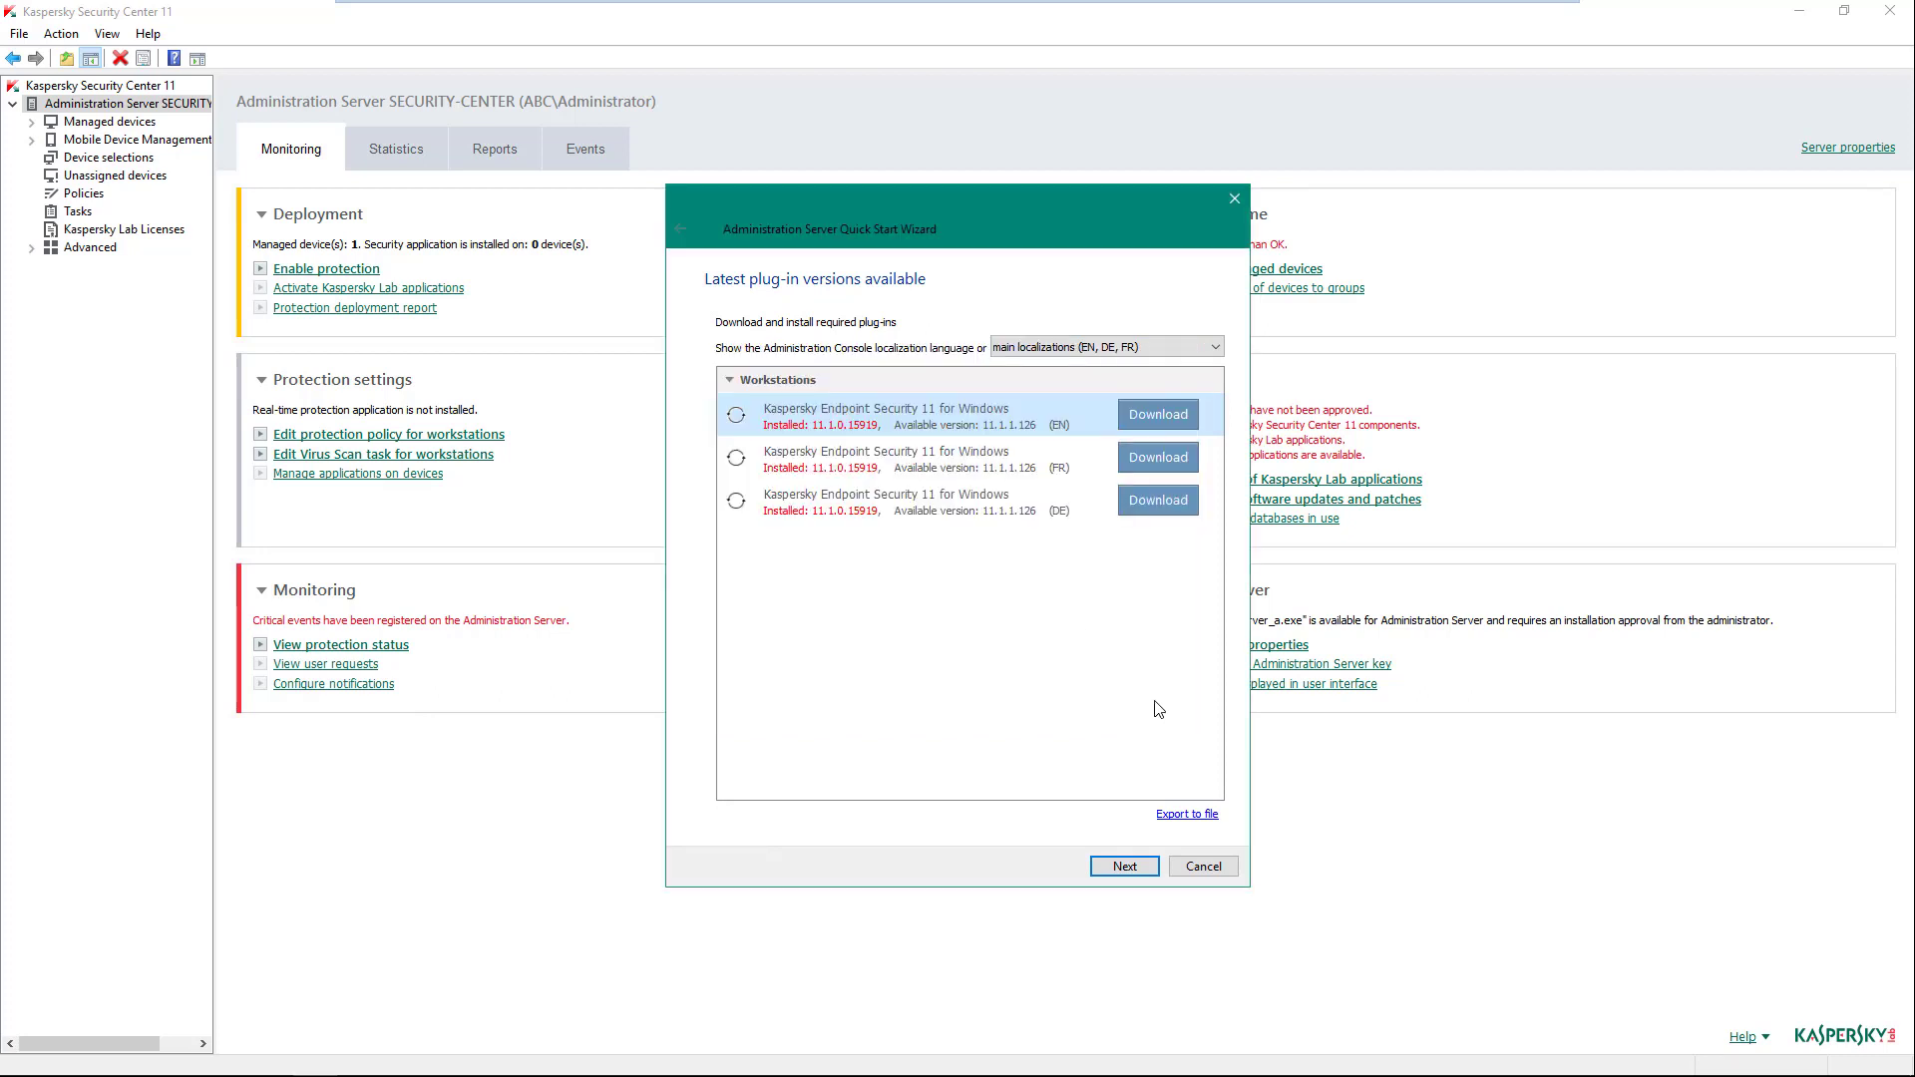
left_click(1122, 867)
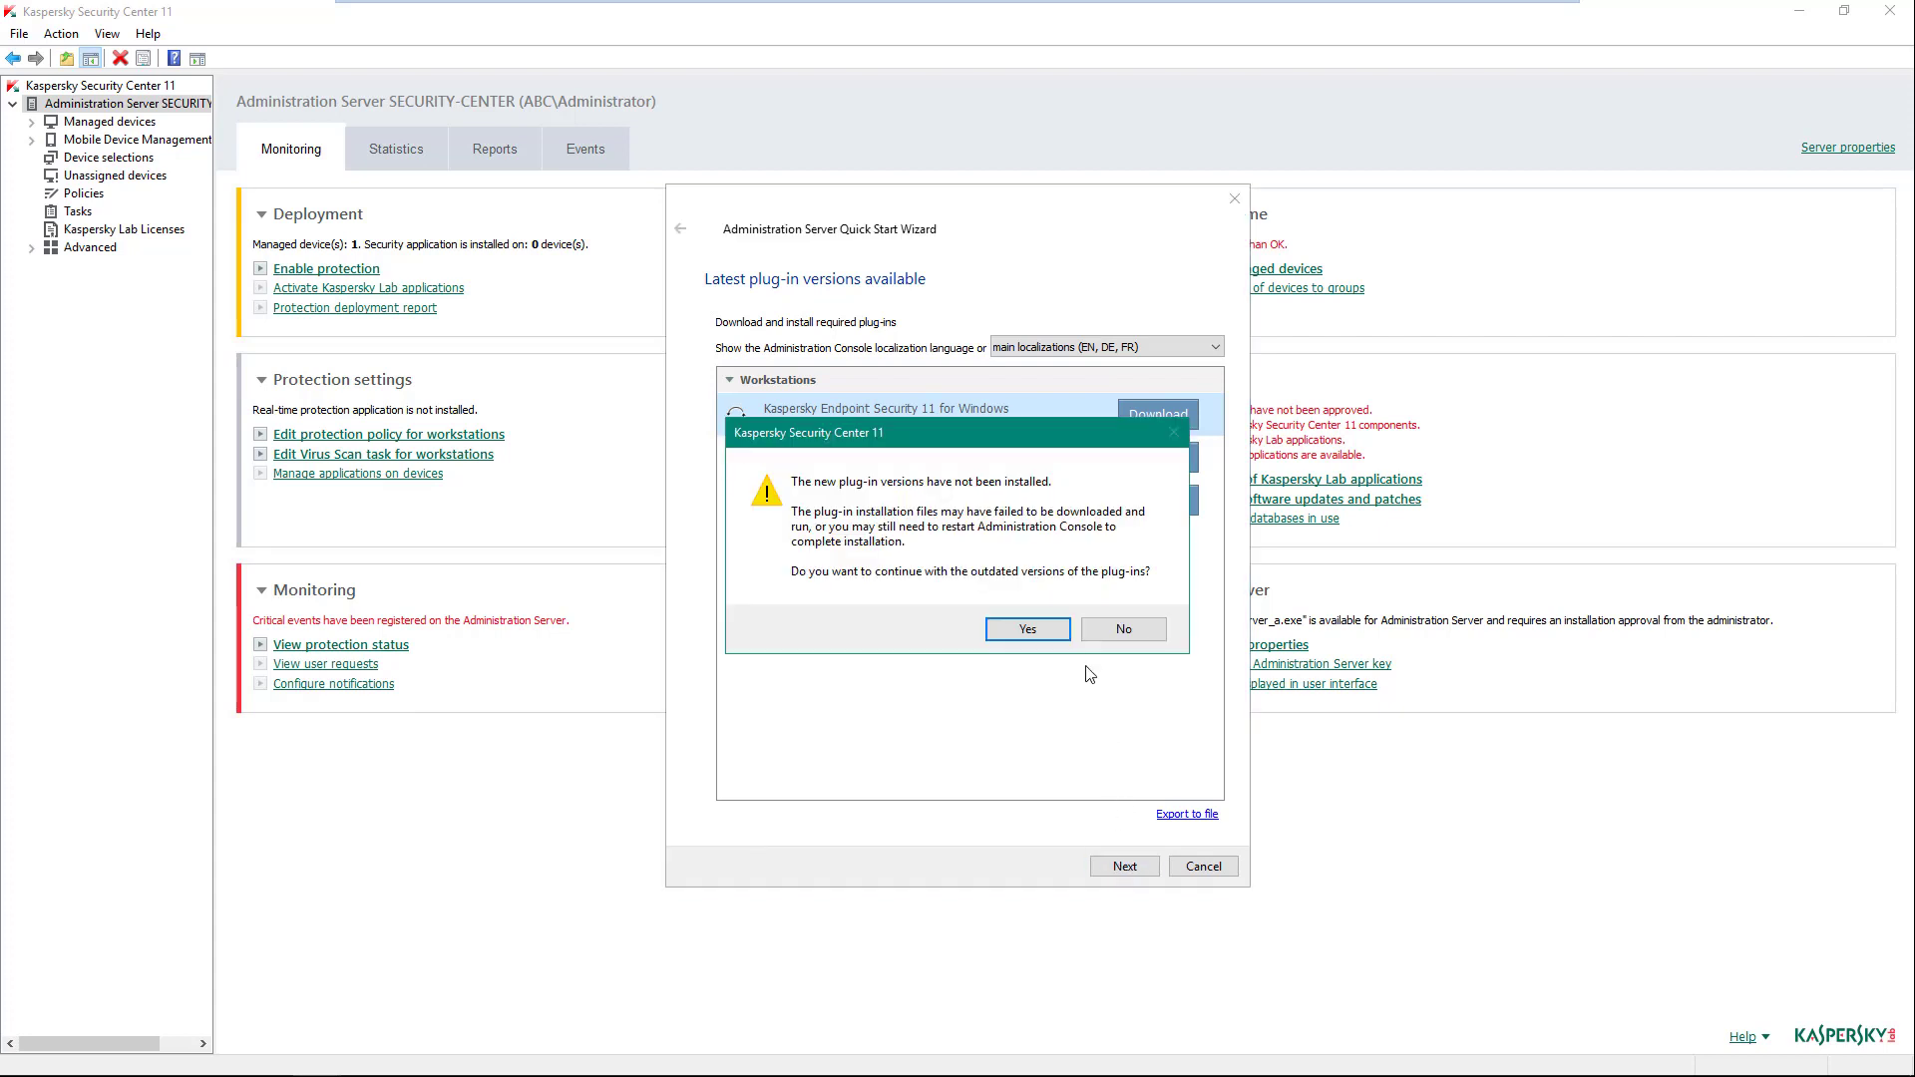
left_click(1060, 640)
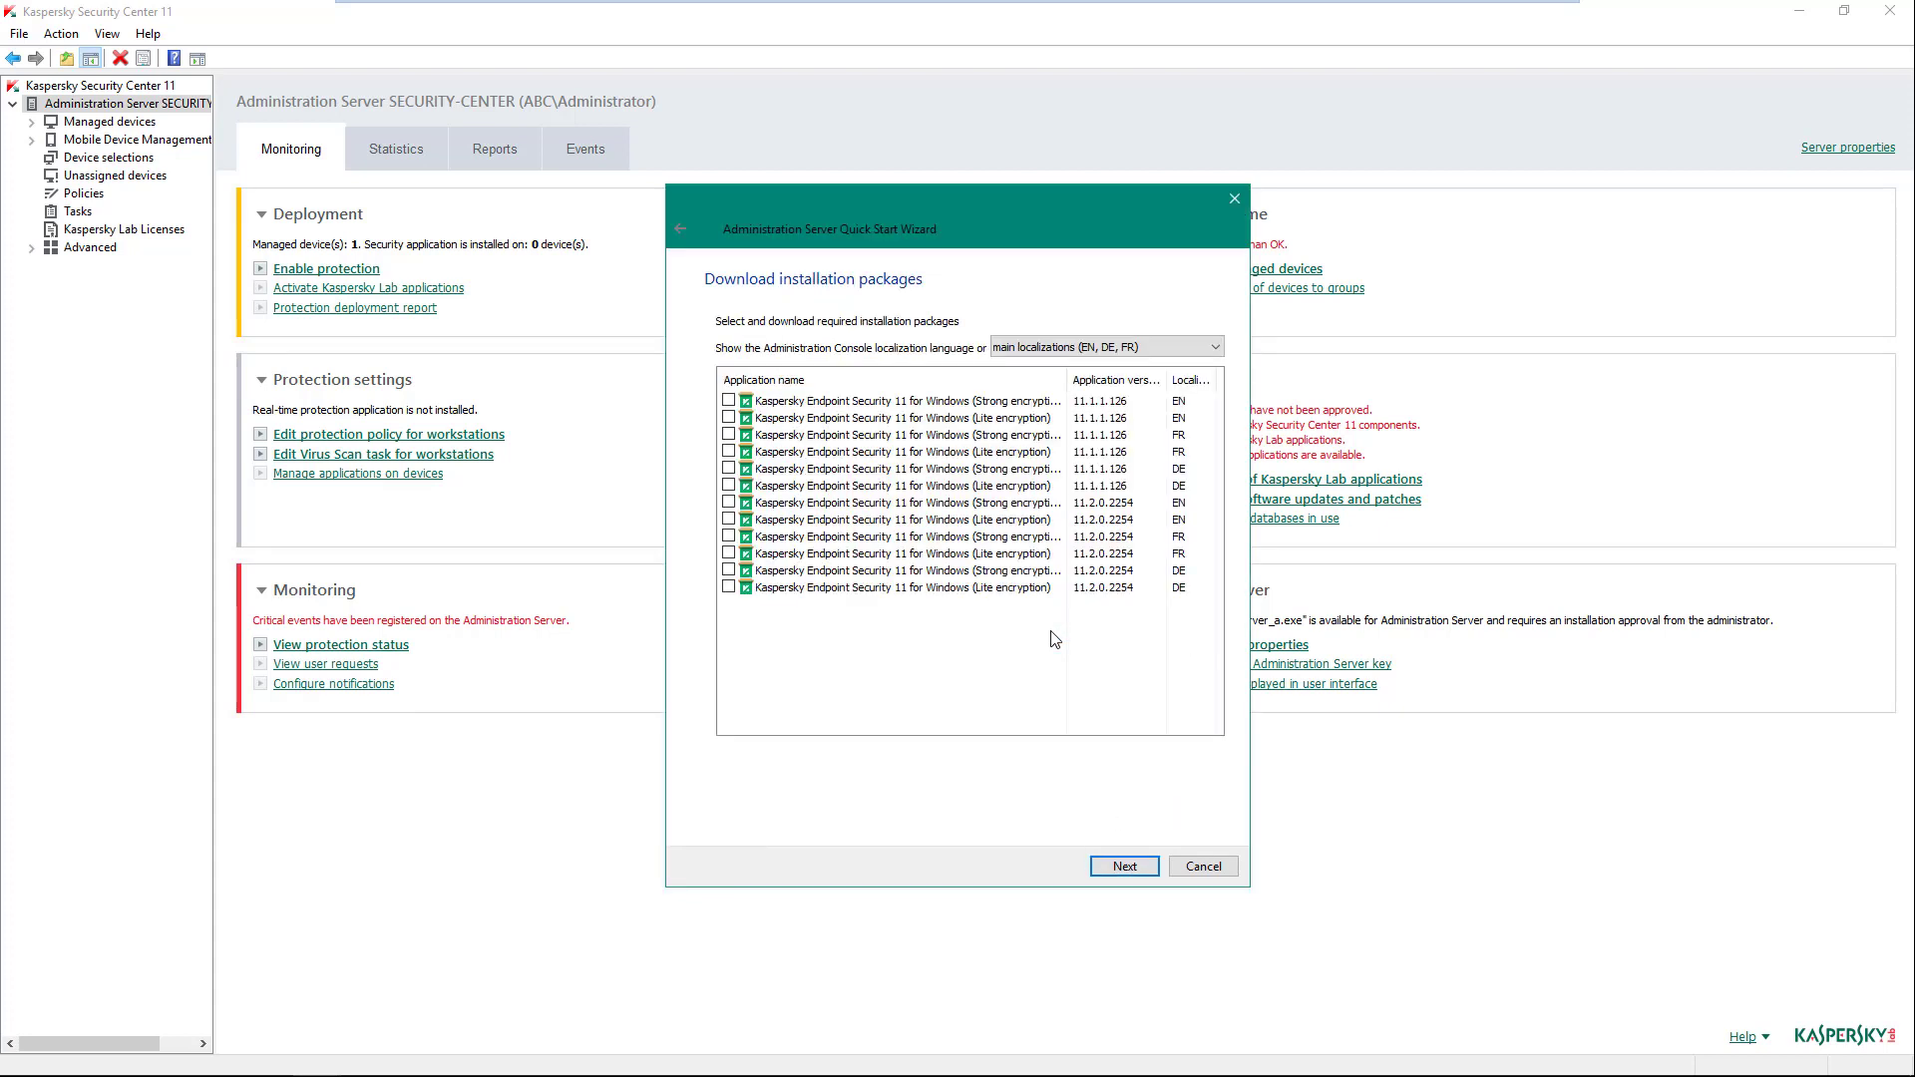
- Select EN Lite encryption packages 11.1.1.126 and 11.2.0.2254 for download
left_click(729, 418)
left_click(728, 520)
left_click(1123, 866)
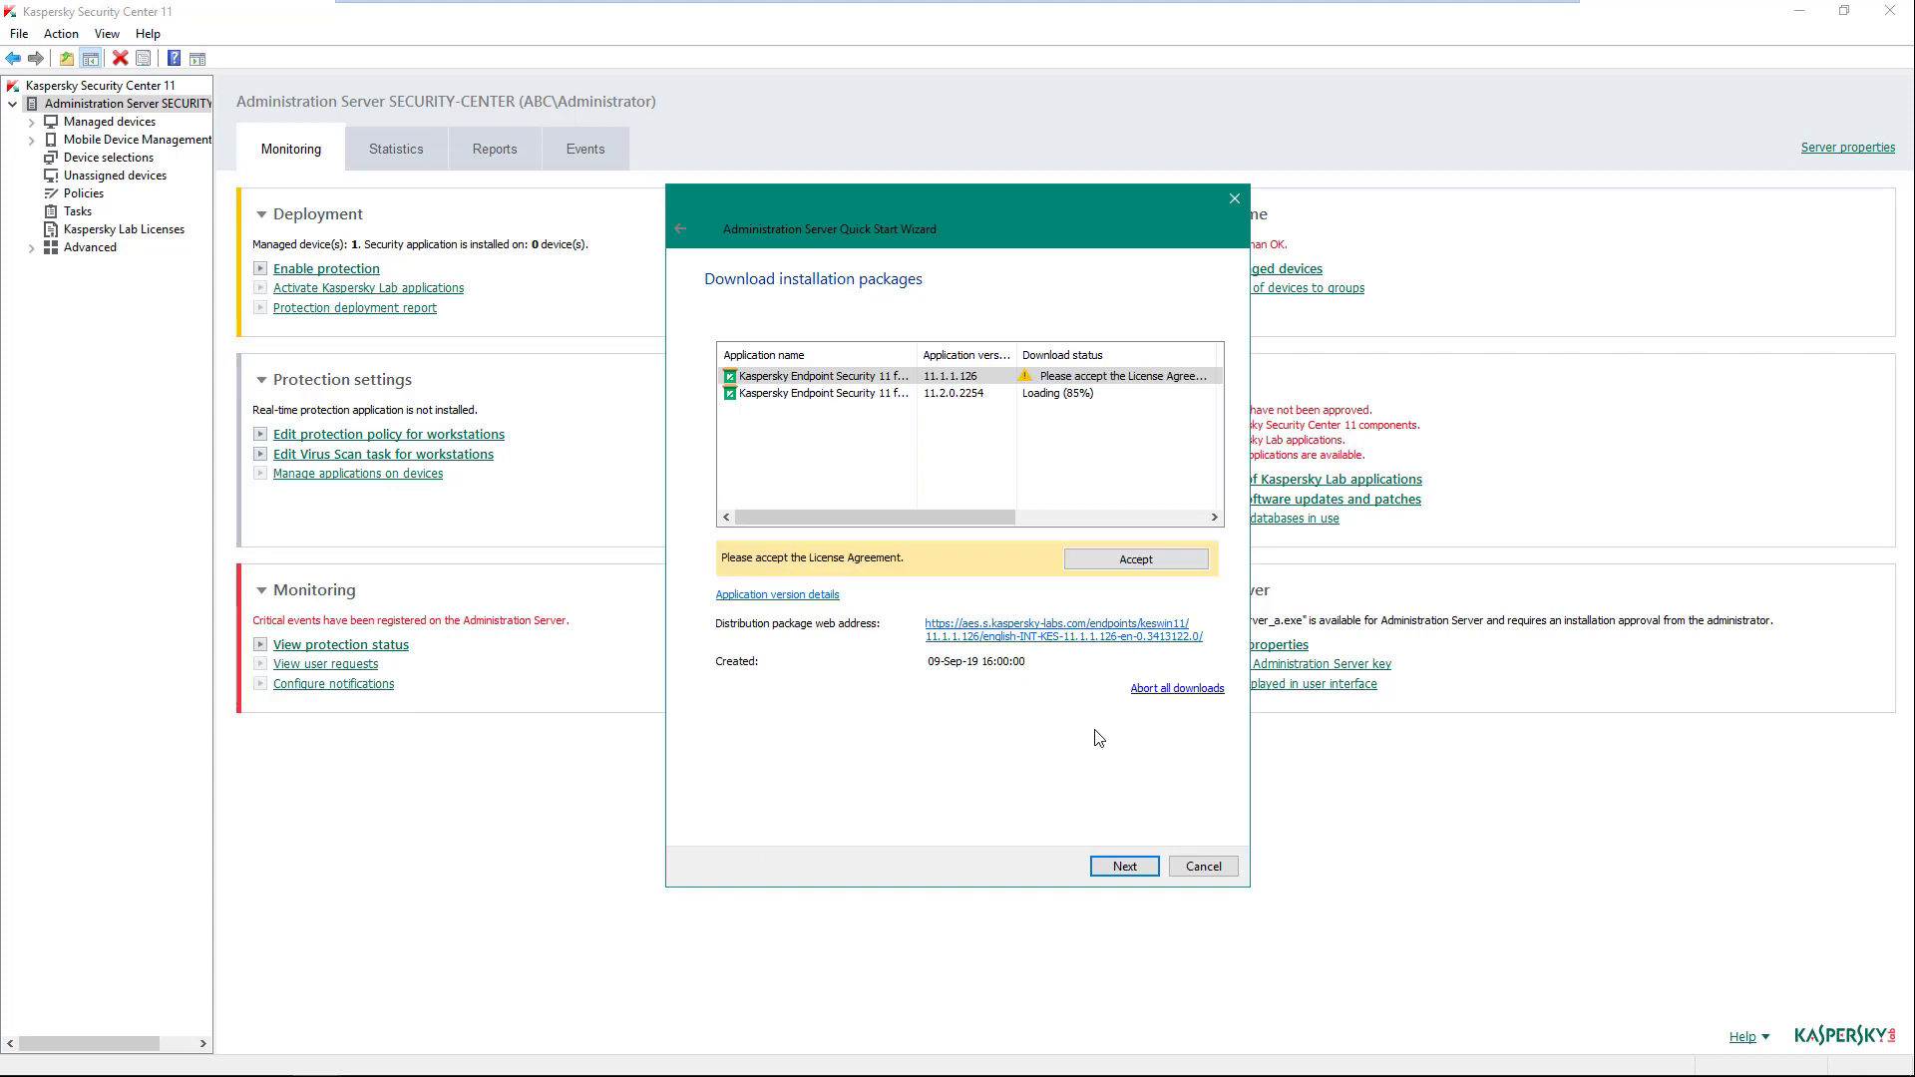
- Accept the first package's EULA and Privacy Policy
left_click(1126, 567)
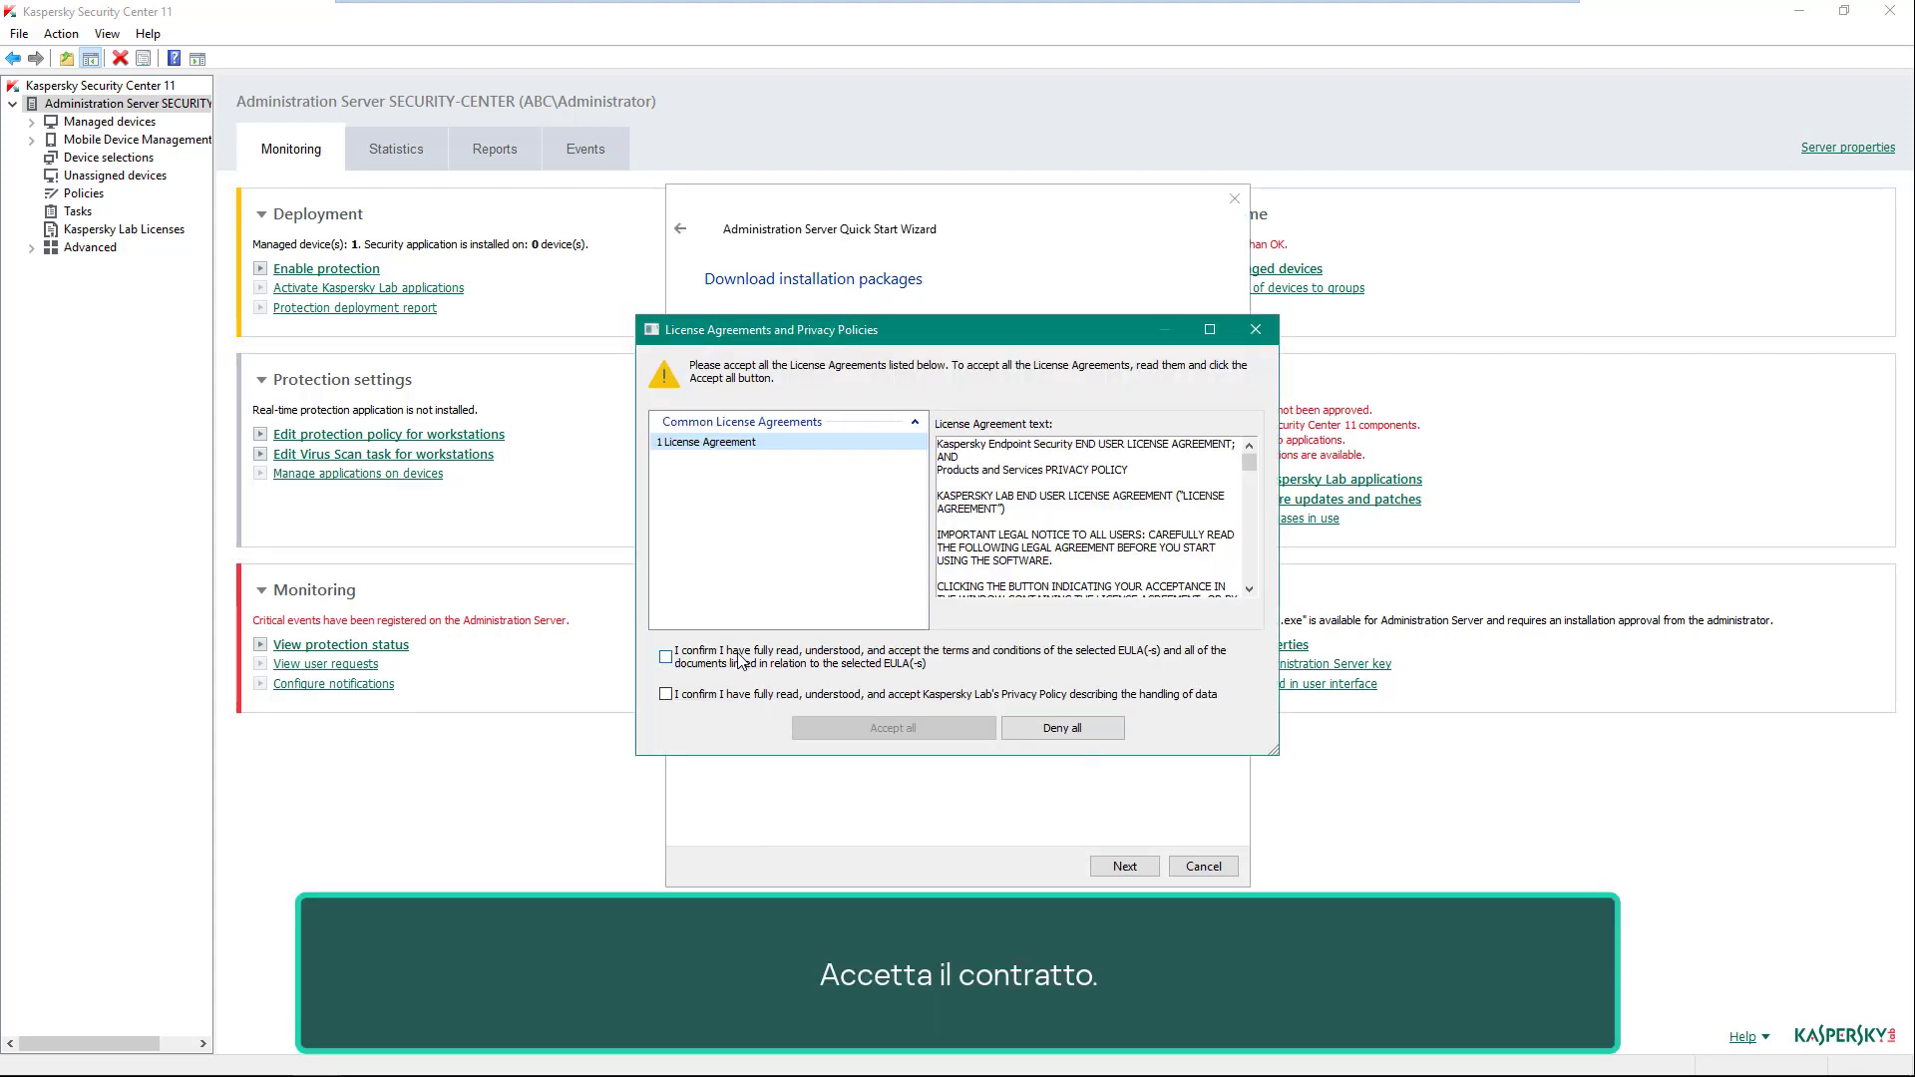
left_click(738, 655)
left_click(755, 695)
left_click(926, 728)
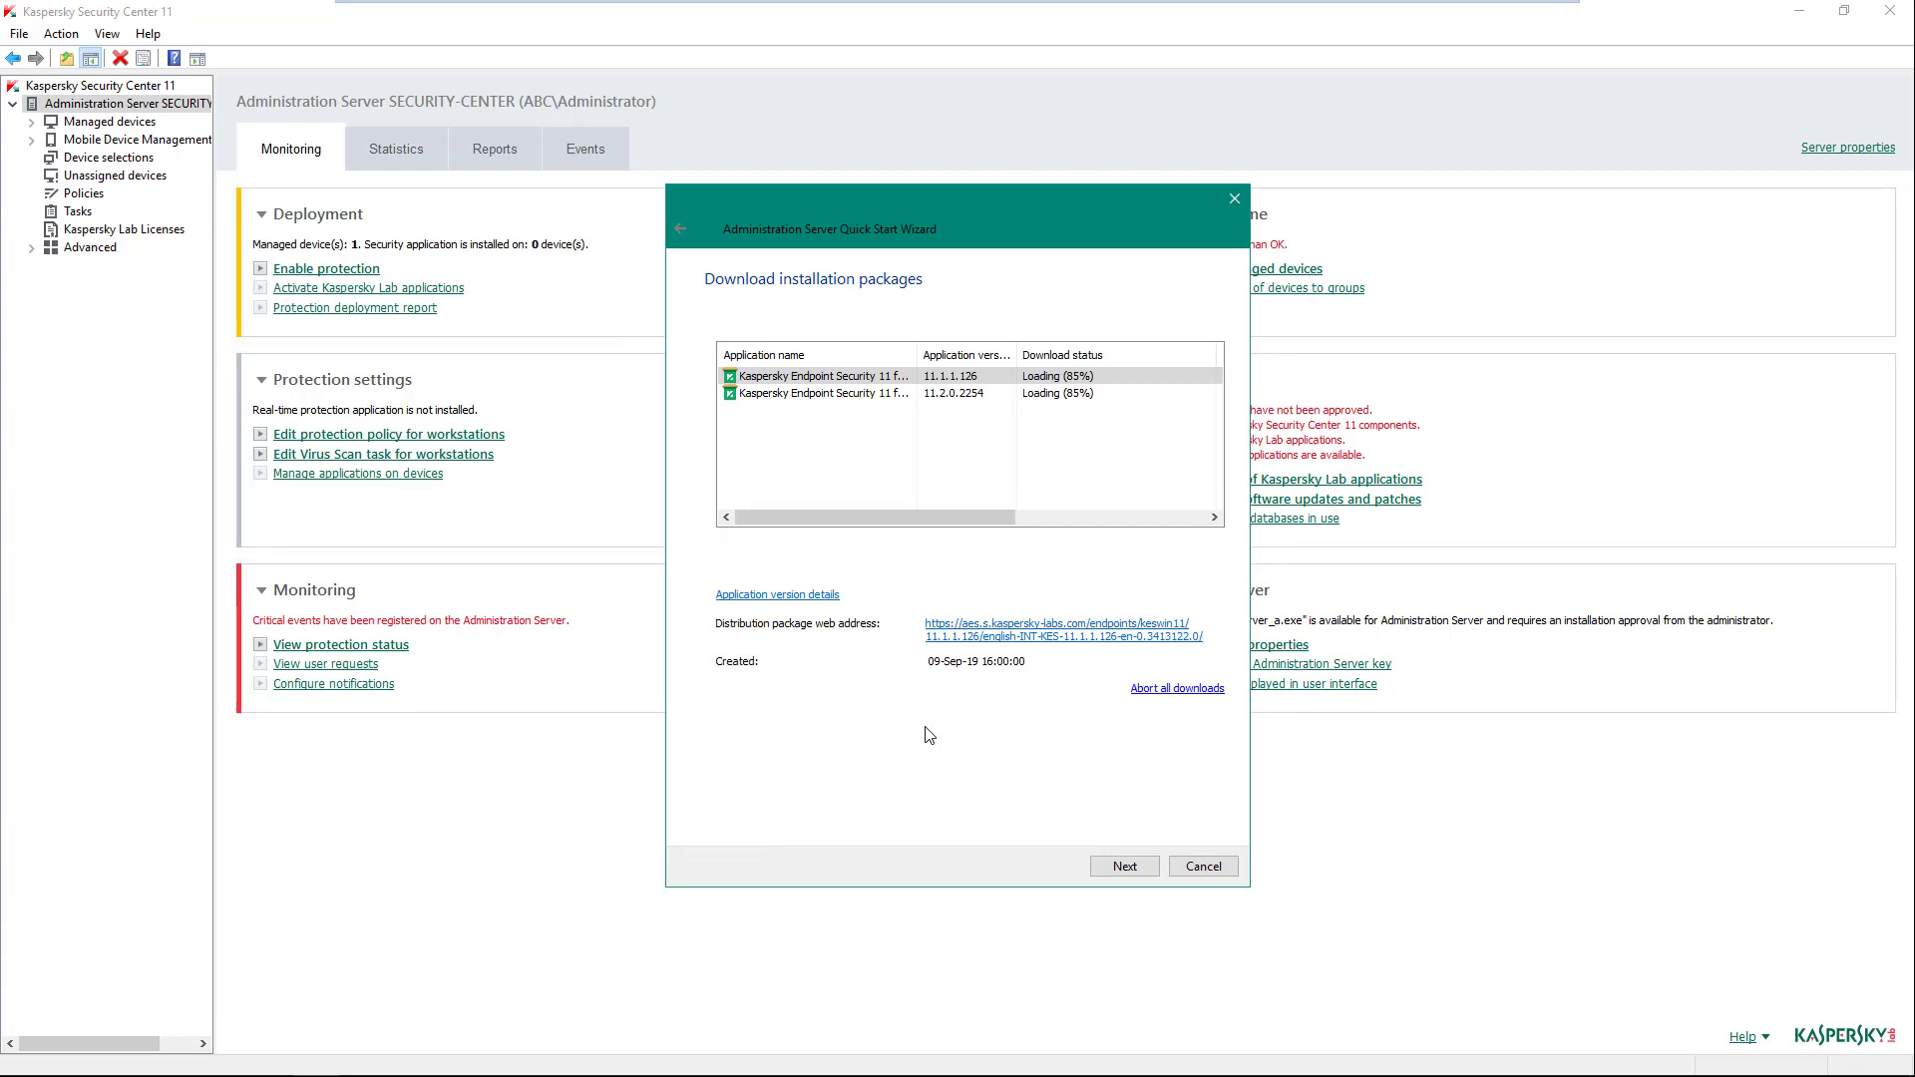
- Accept the second package's EULA and Privacy Policy, then continue once downloads finish
left_click(951, 394)
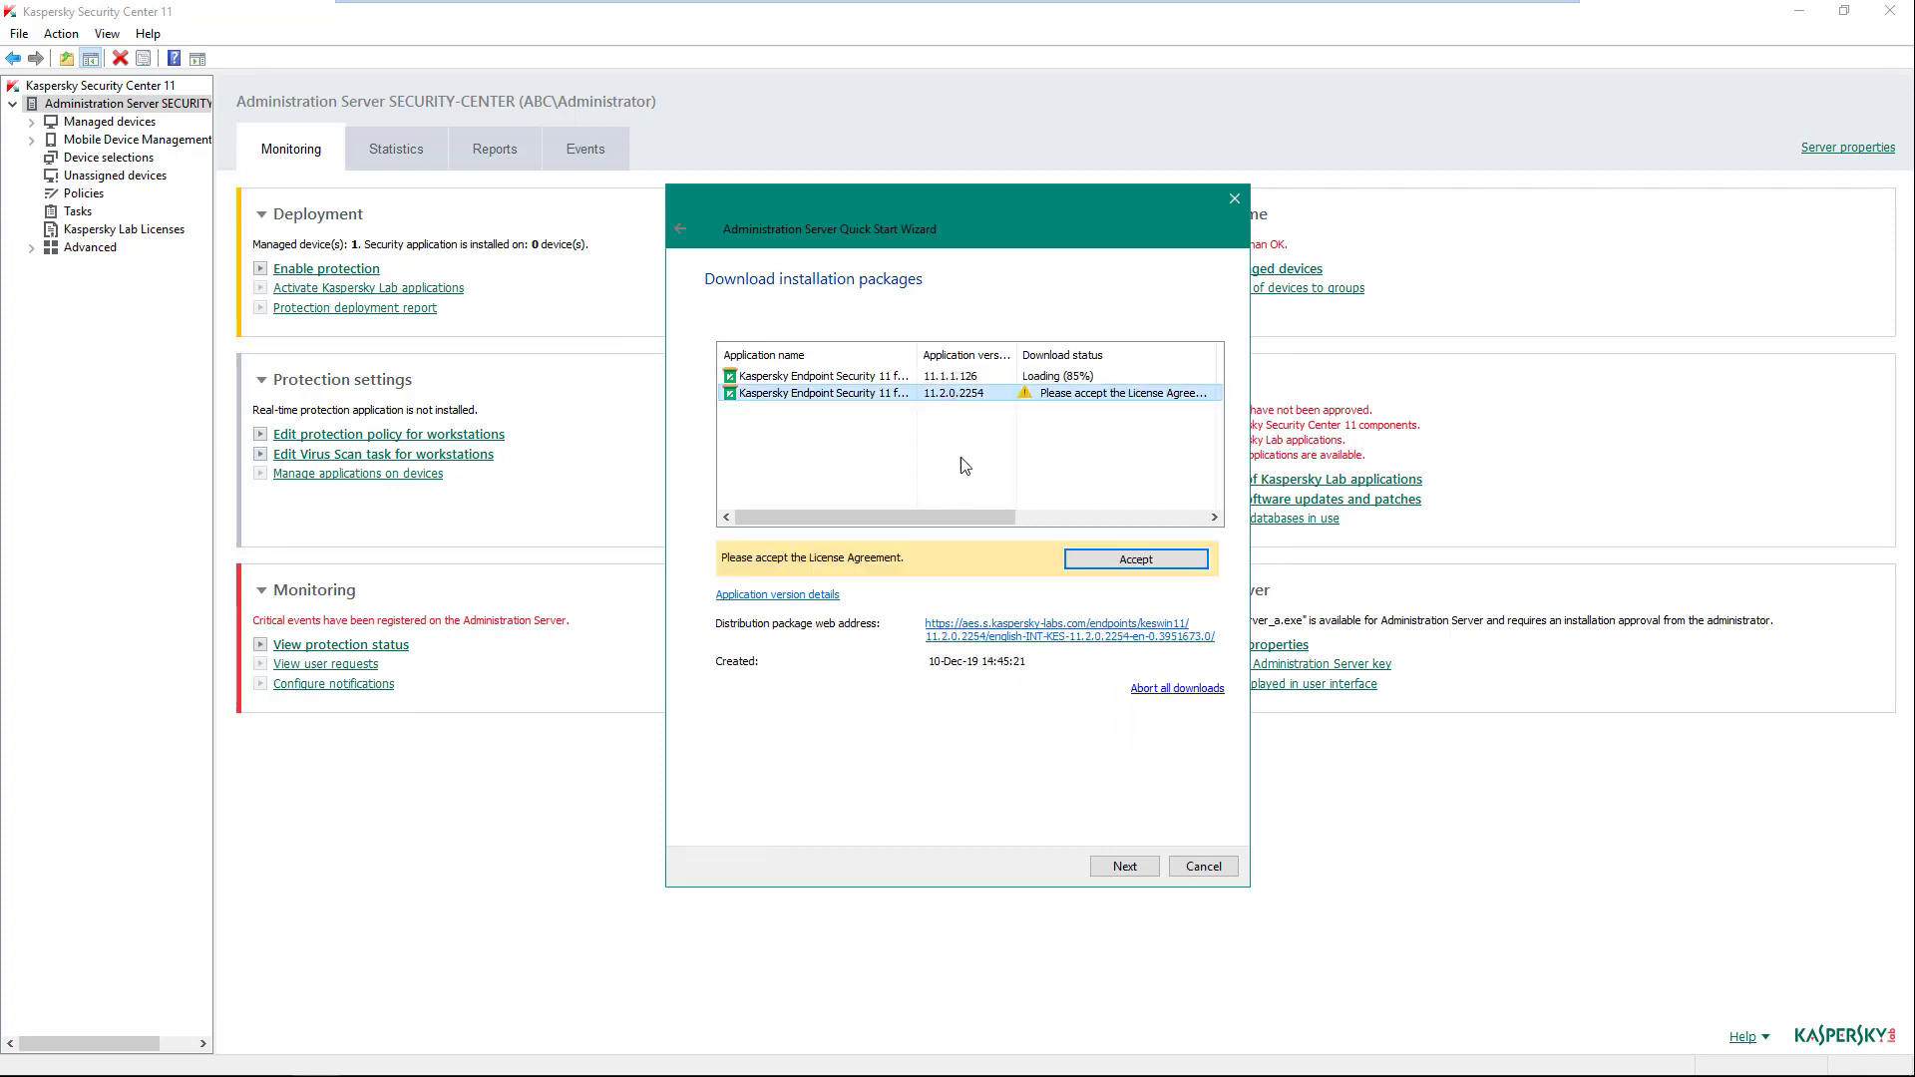
left_click(1121, 561)
left_click(803, 664)
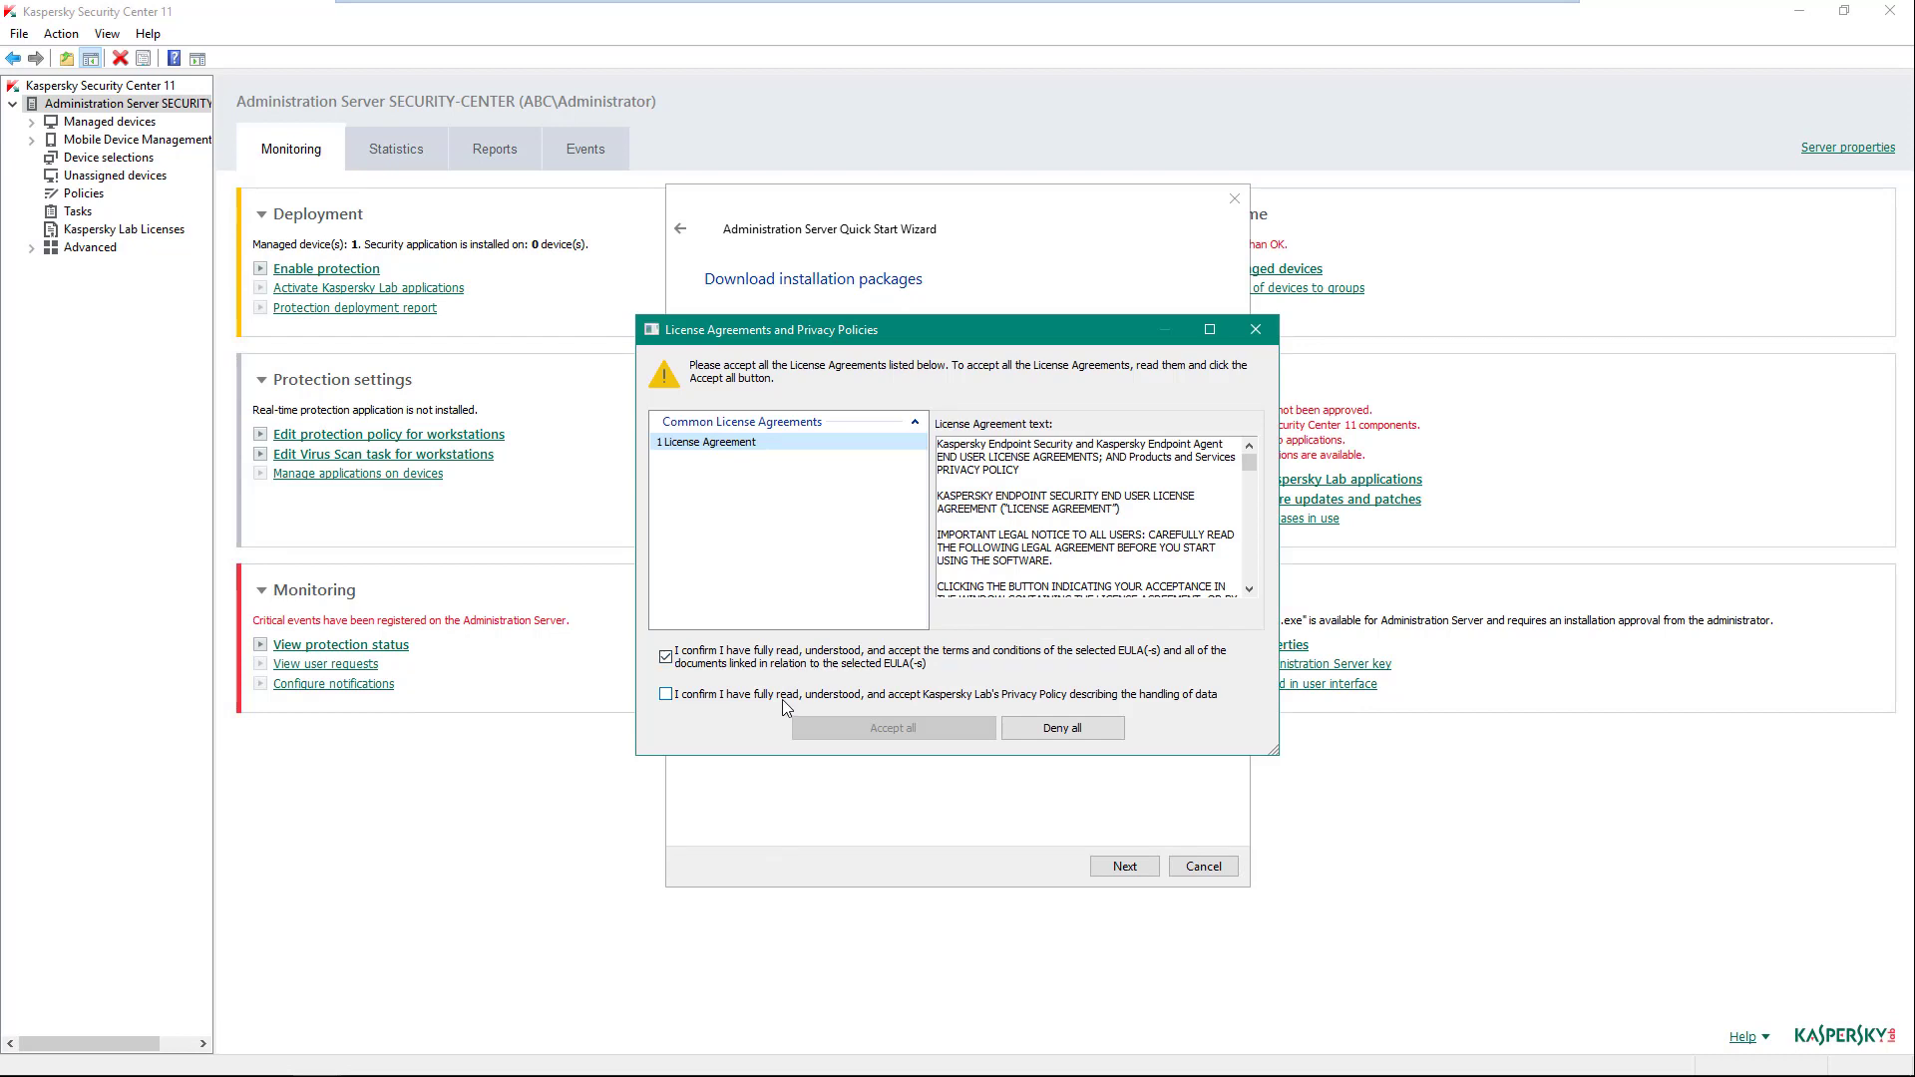
left_click(782, 696)
left_click(914, 727)
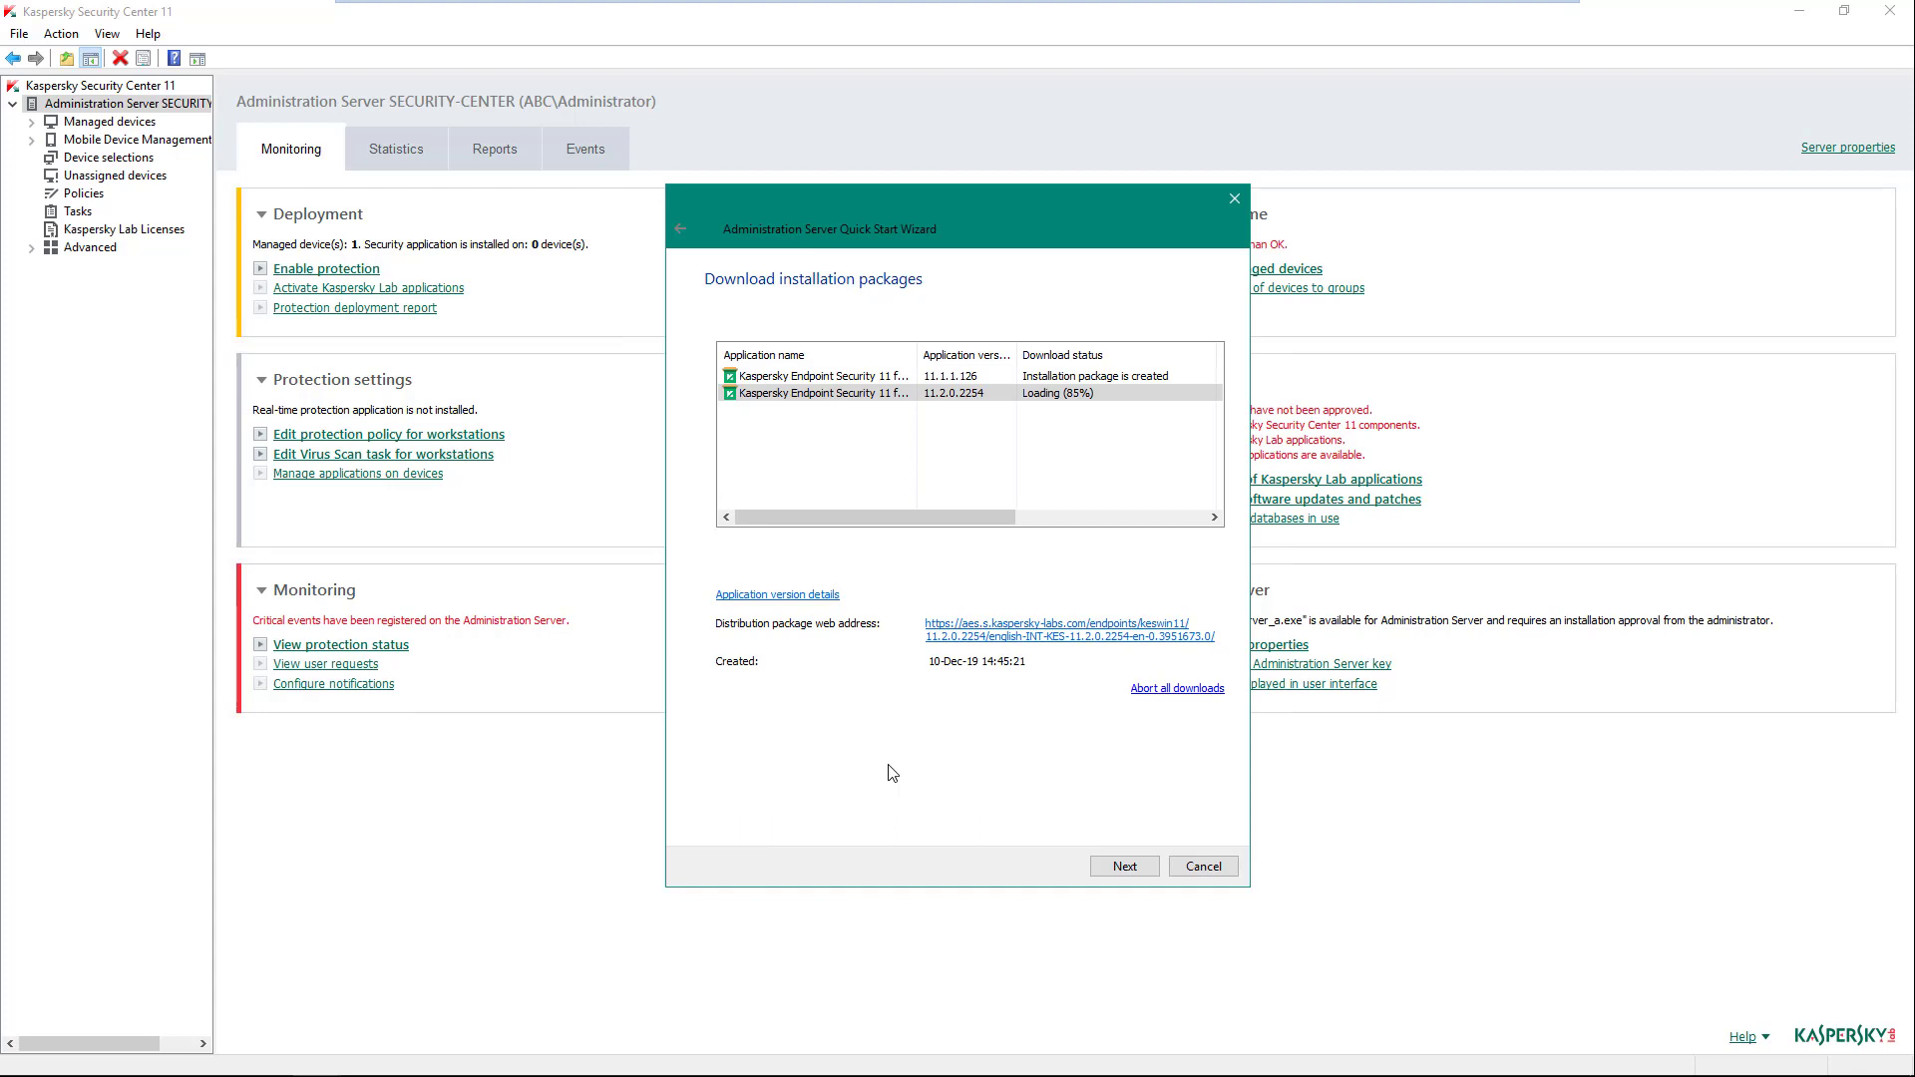
left_click(1127, 864)
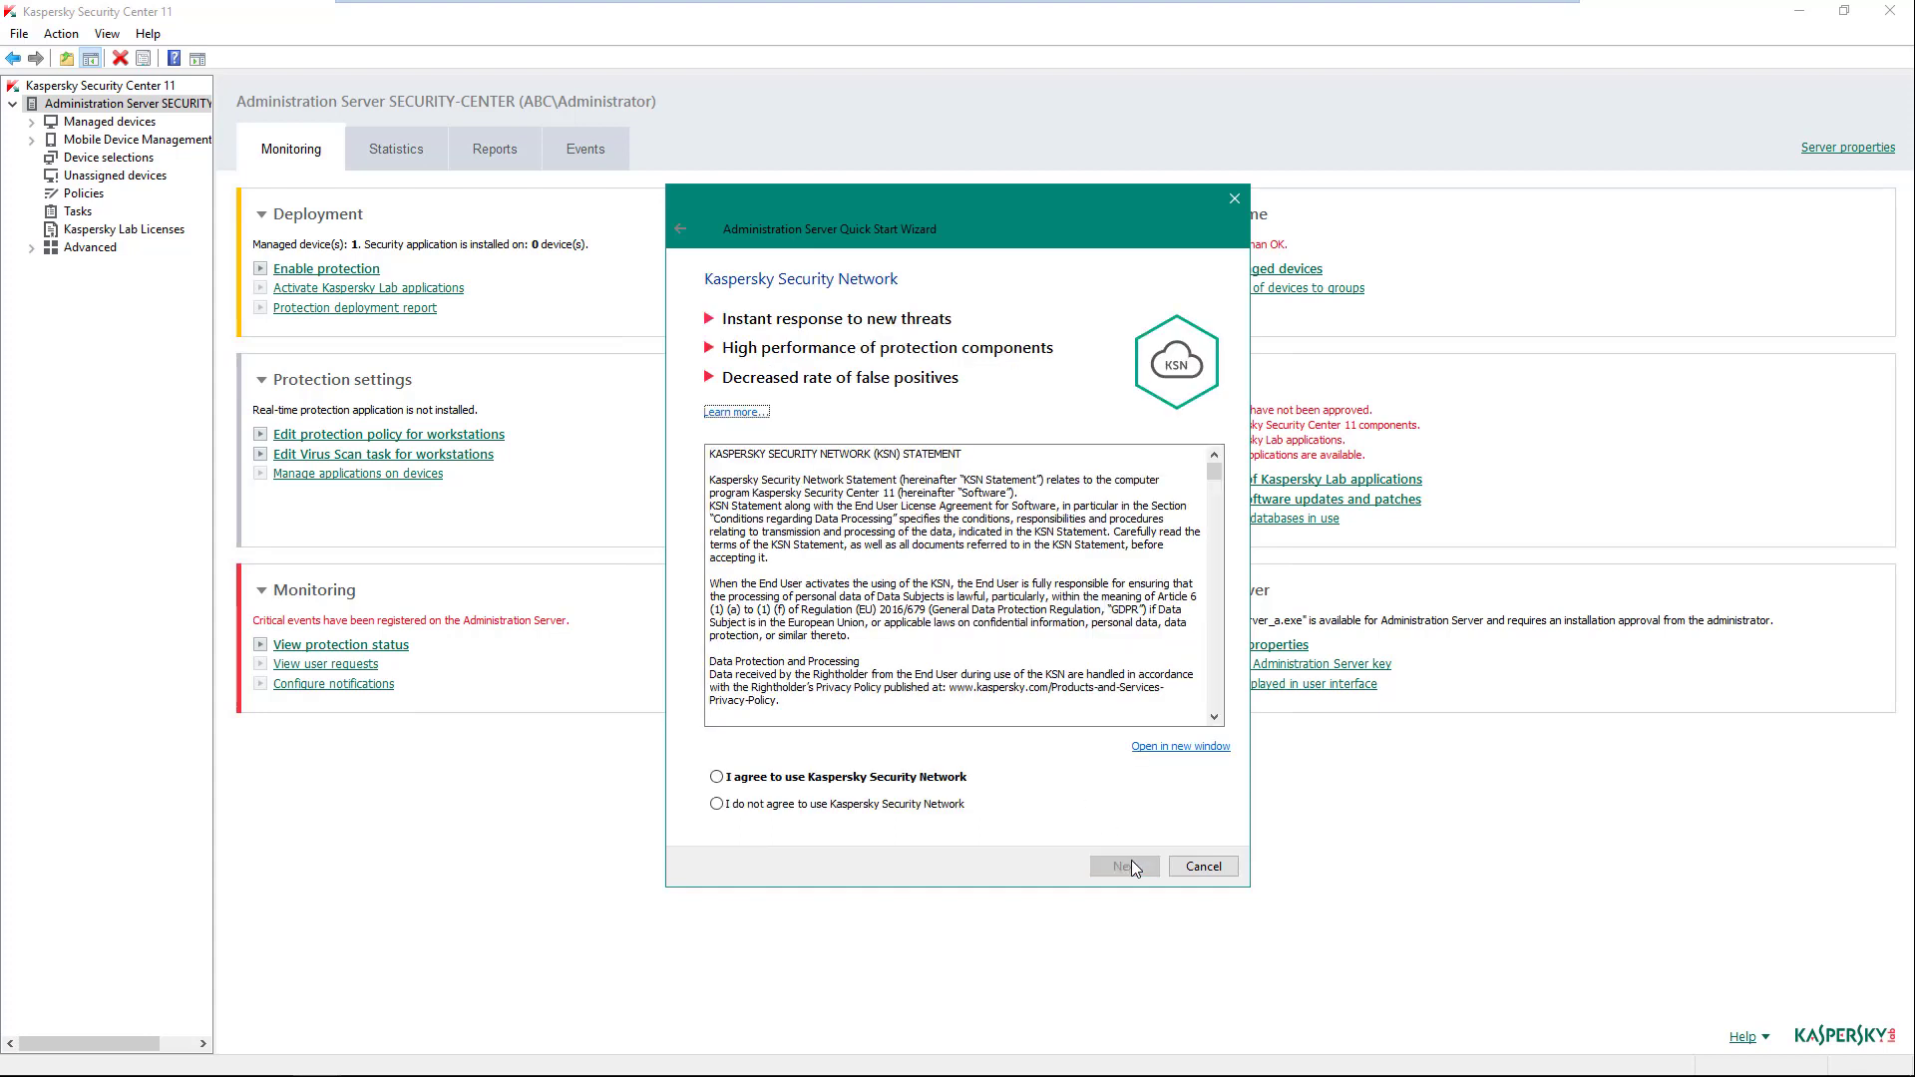
- Select 'I agree to use Kaspersky Security Network'
left_click(930, 780)
- Send notifications to the administrator's e-mail address via SMTP server 10.28.0.10
left_click(1120, 866)
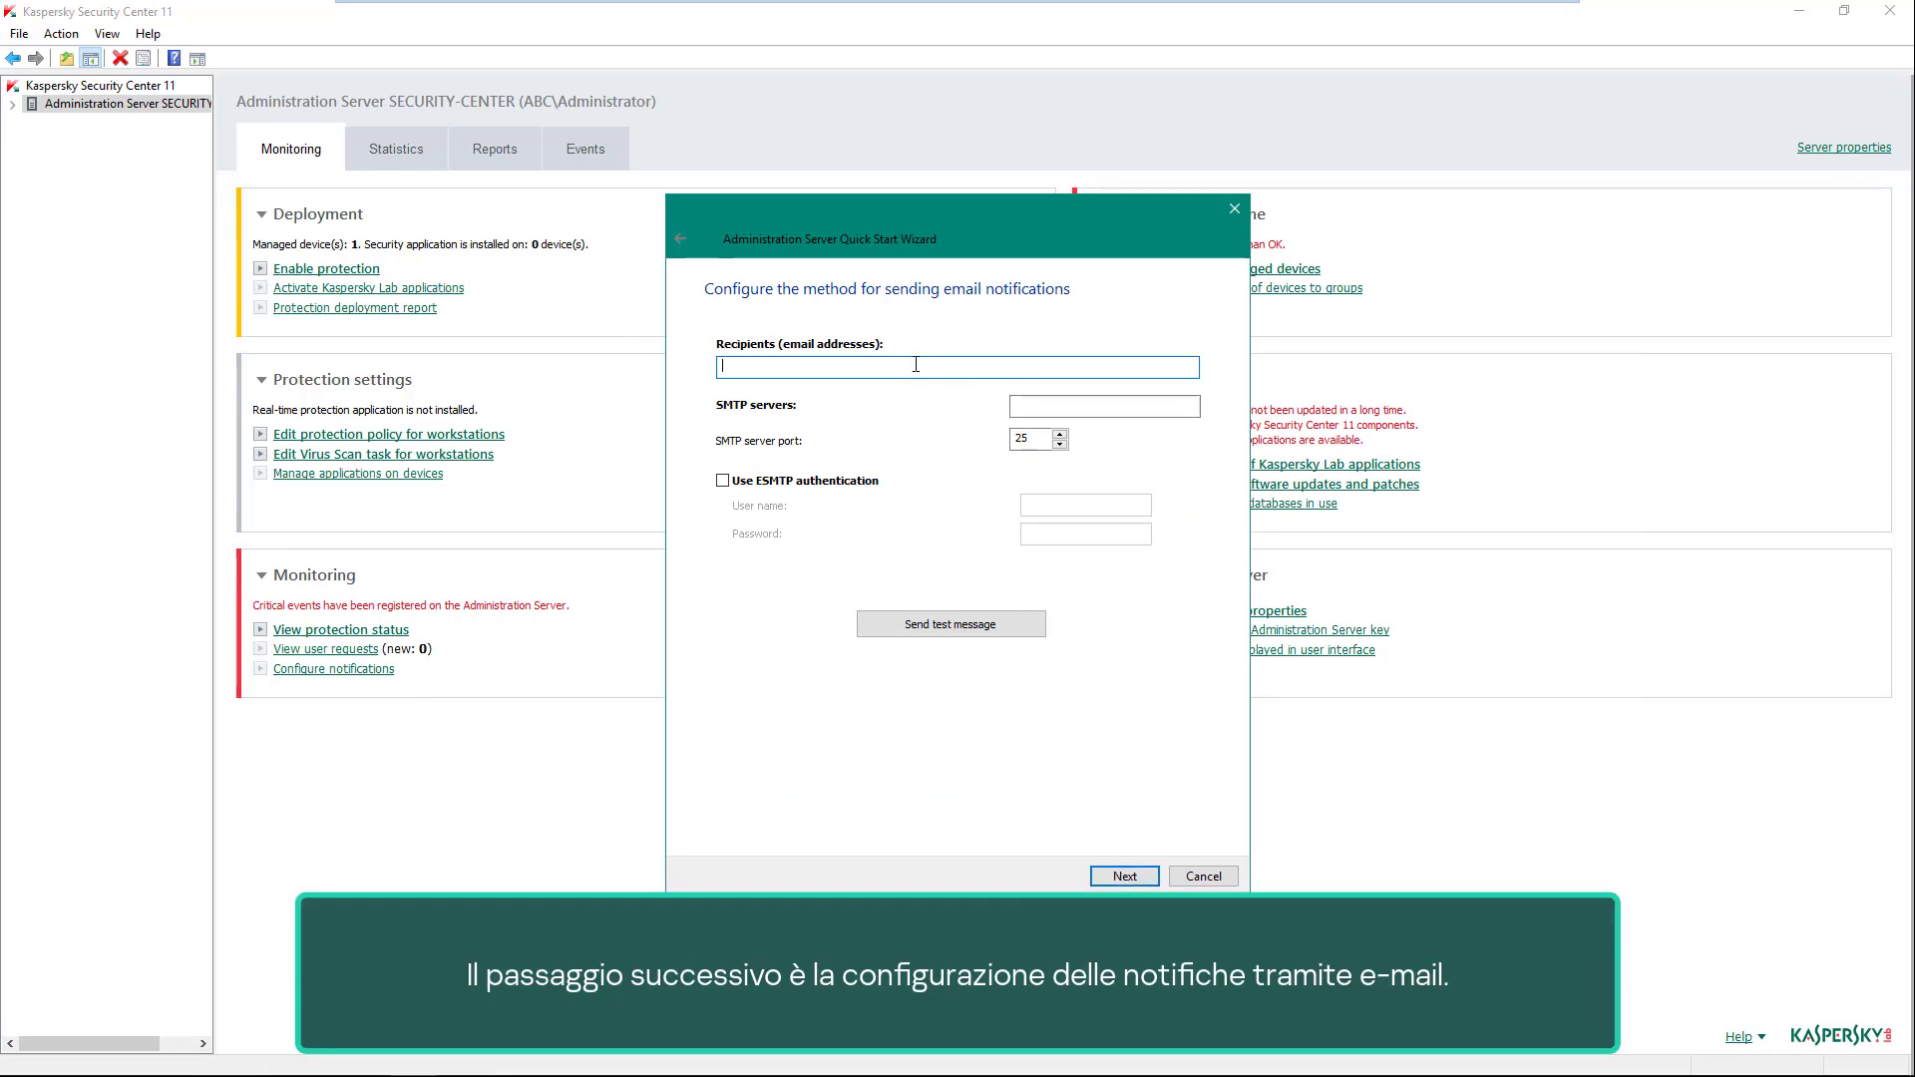
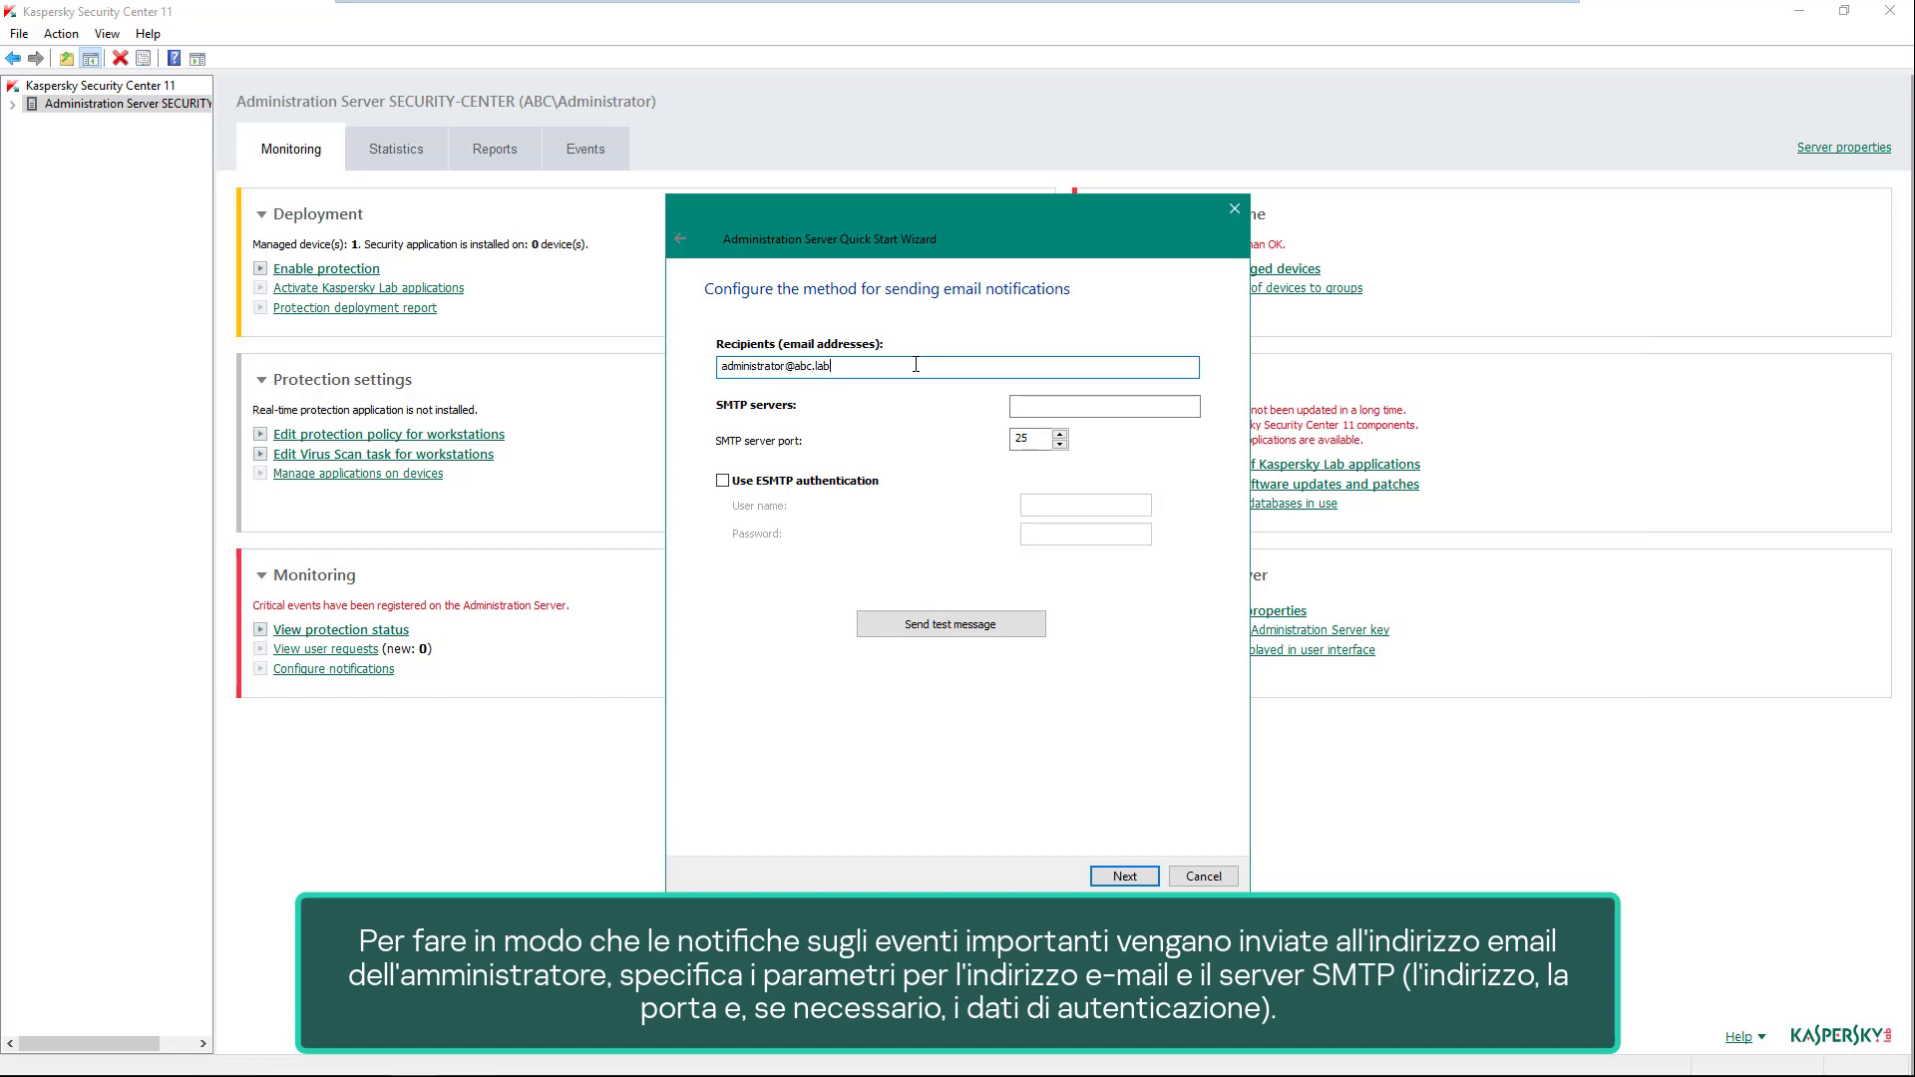
key("Tab")
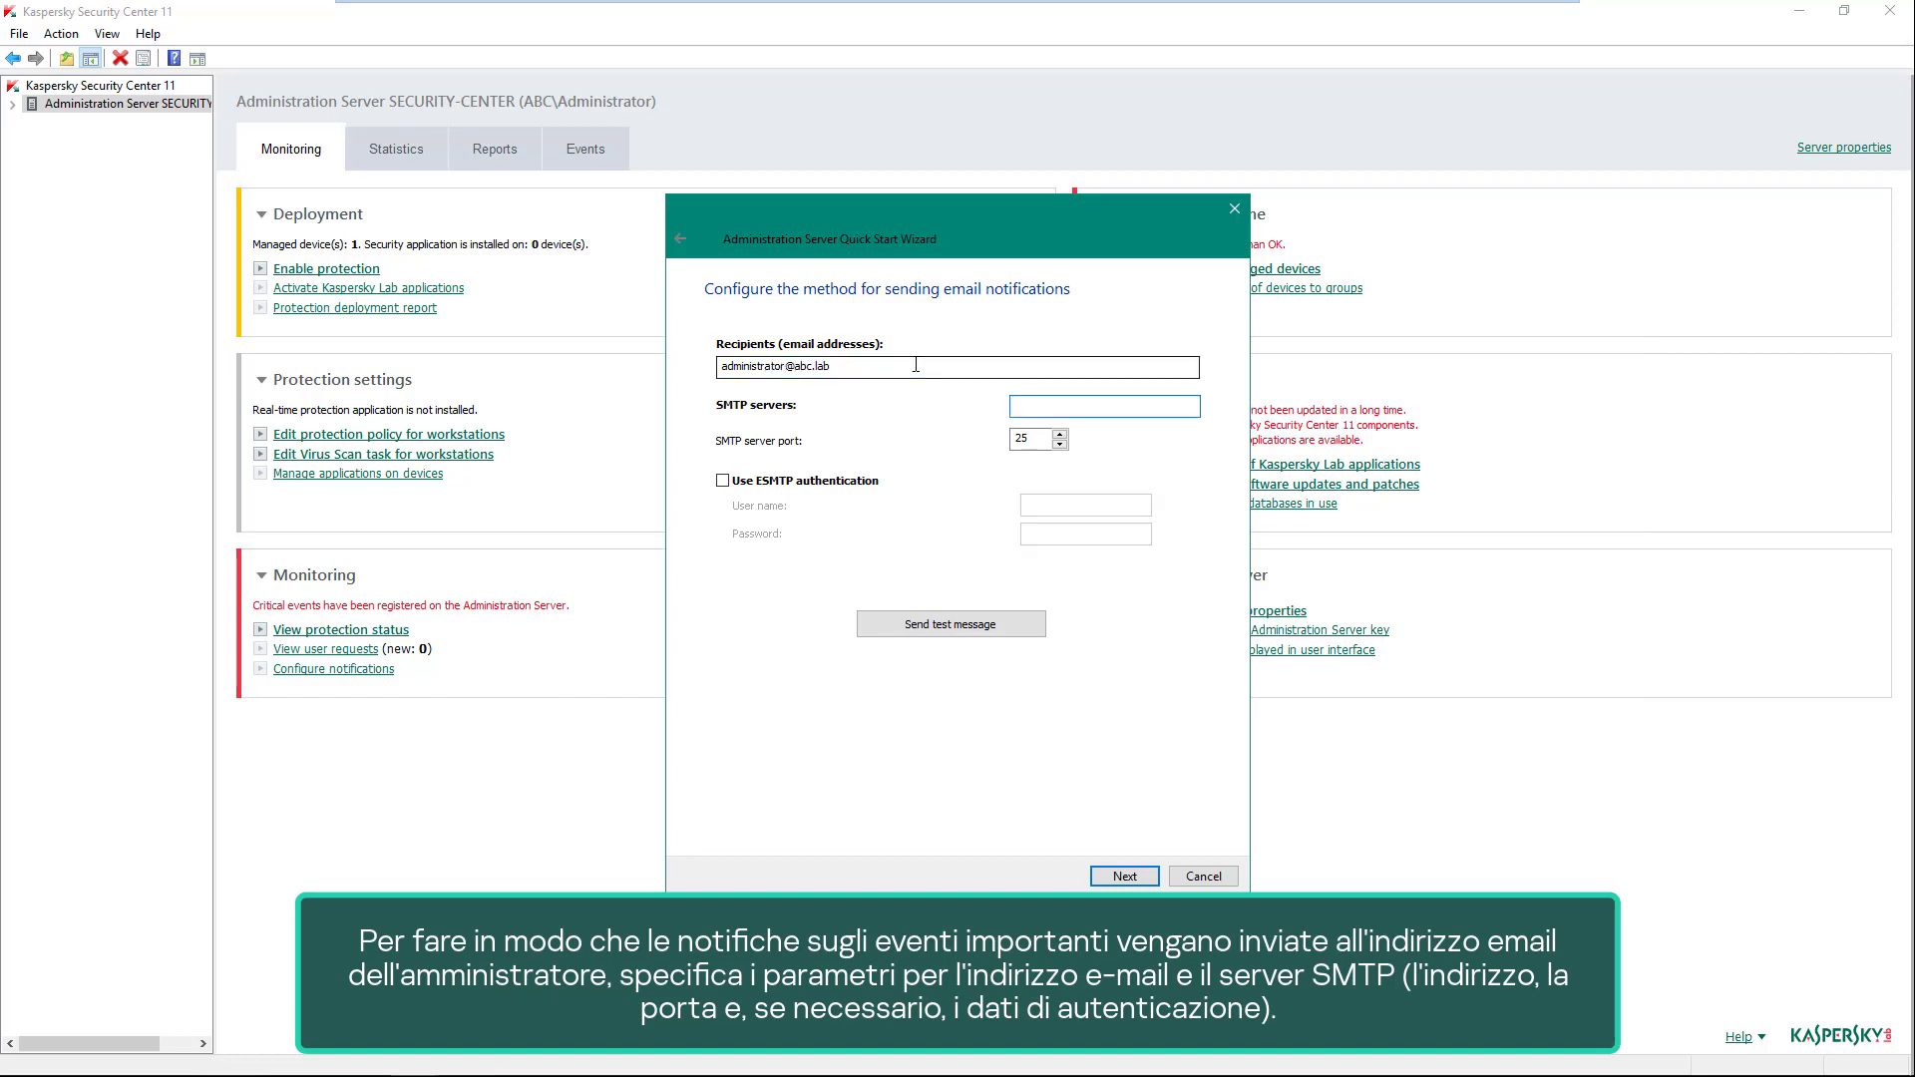
type("10.28.0.10")
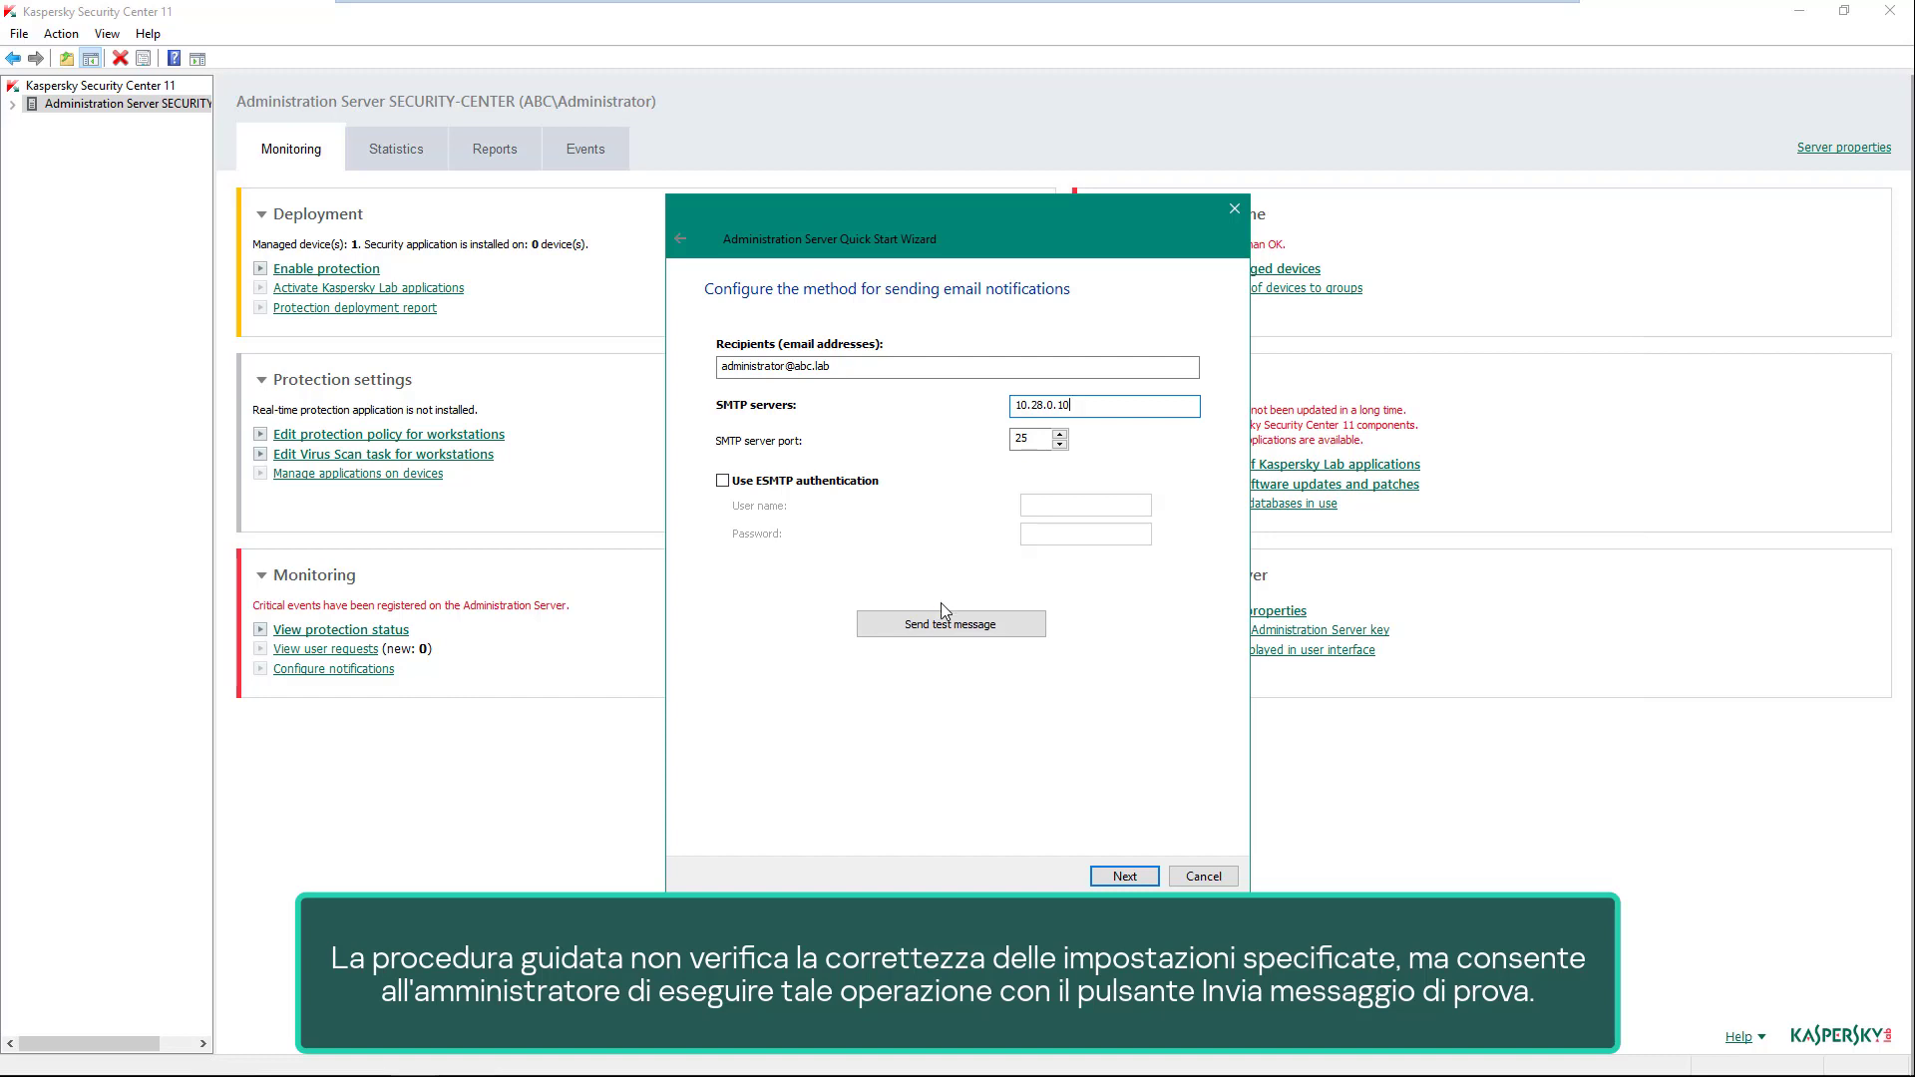
- Send a test notification message successfully, then continue to update management
left_click(955, 626)
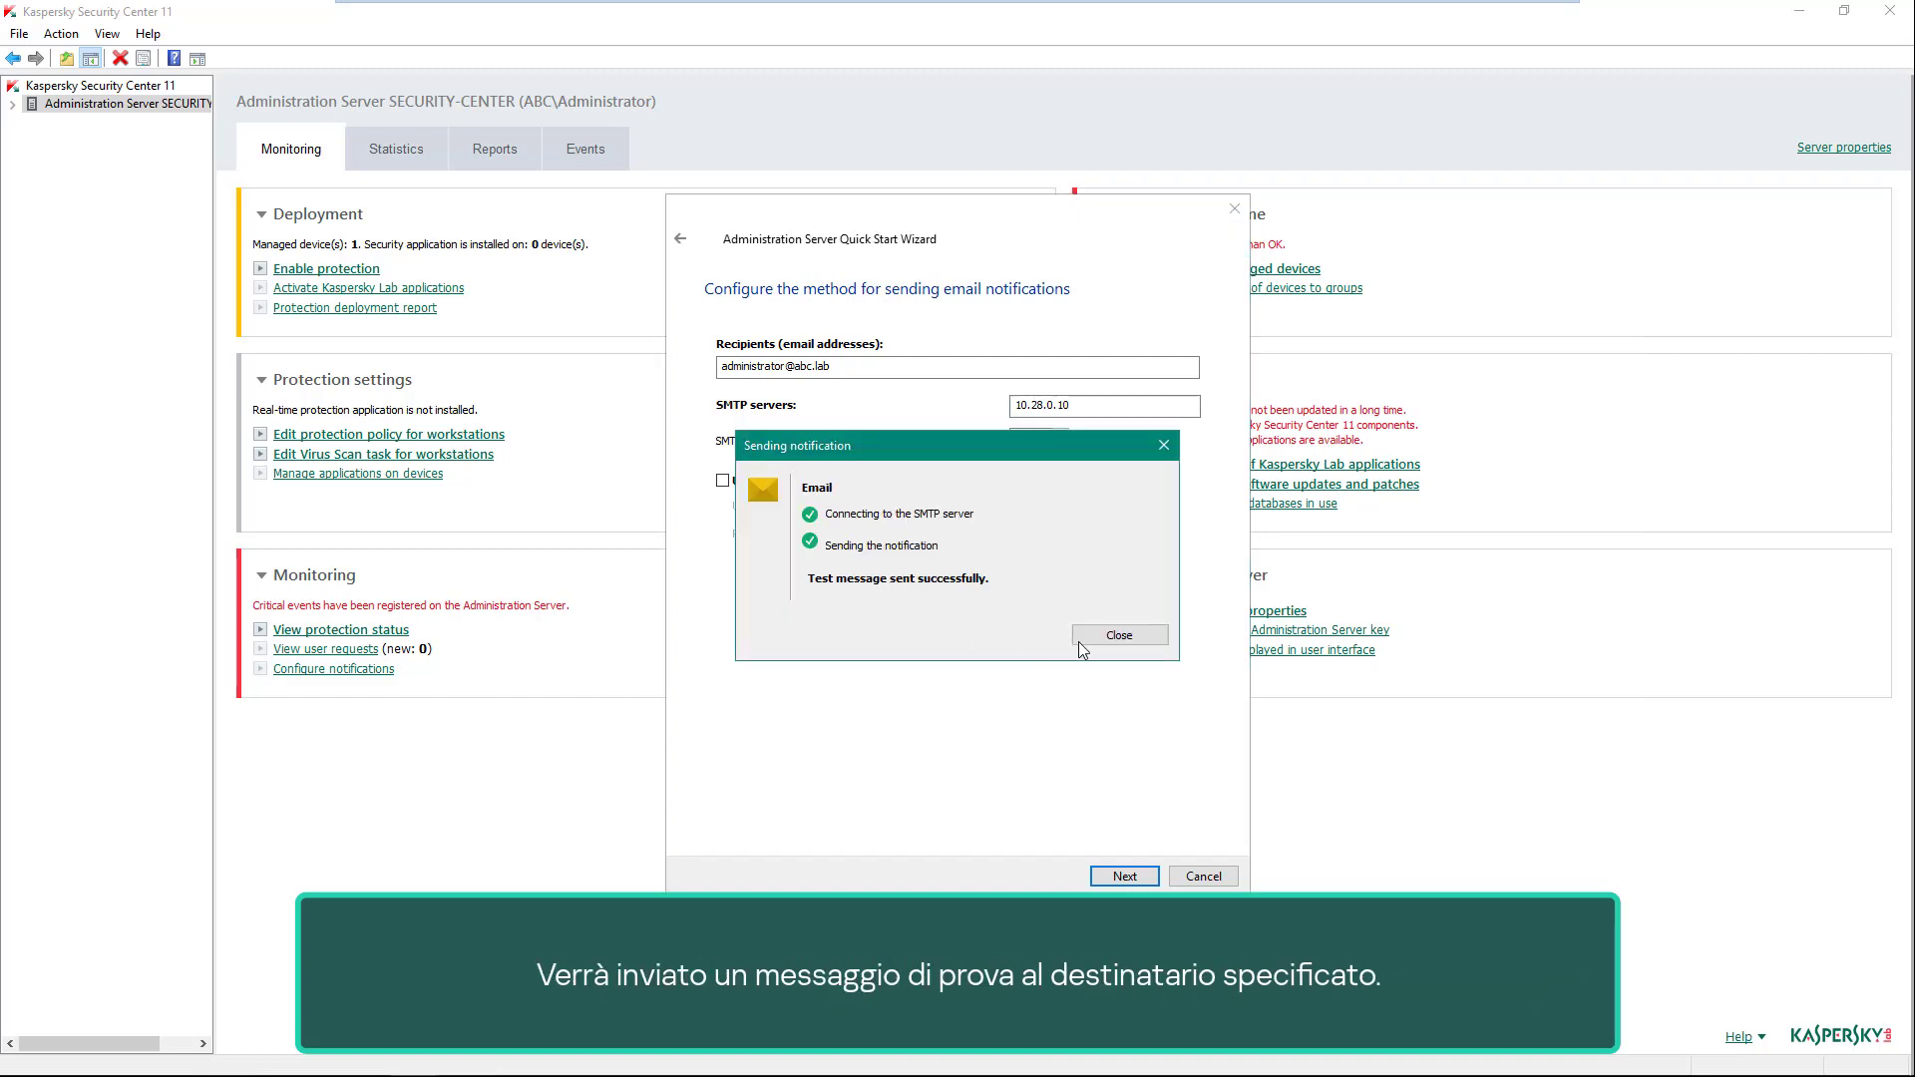
left_click(1115, 638)
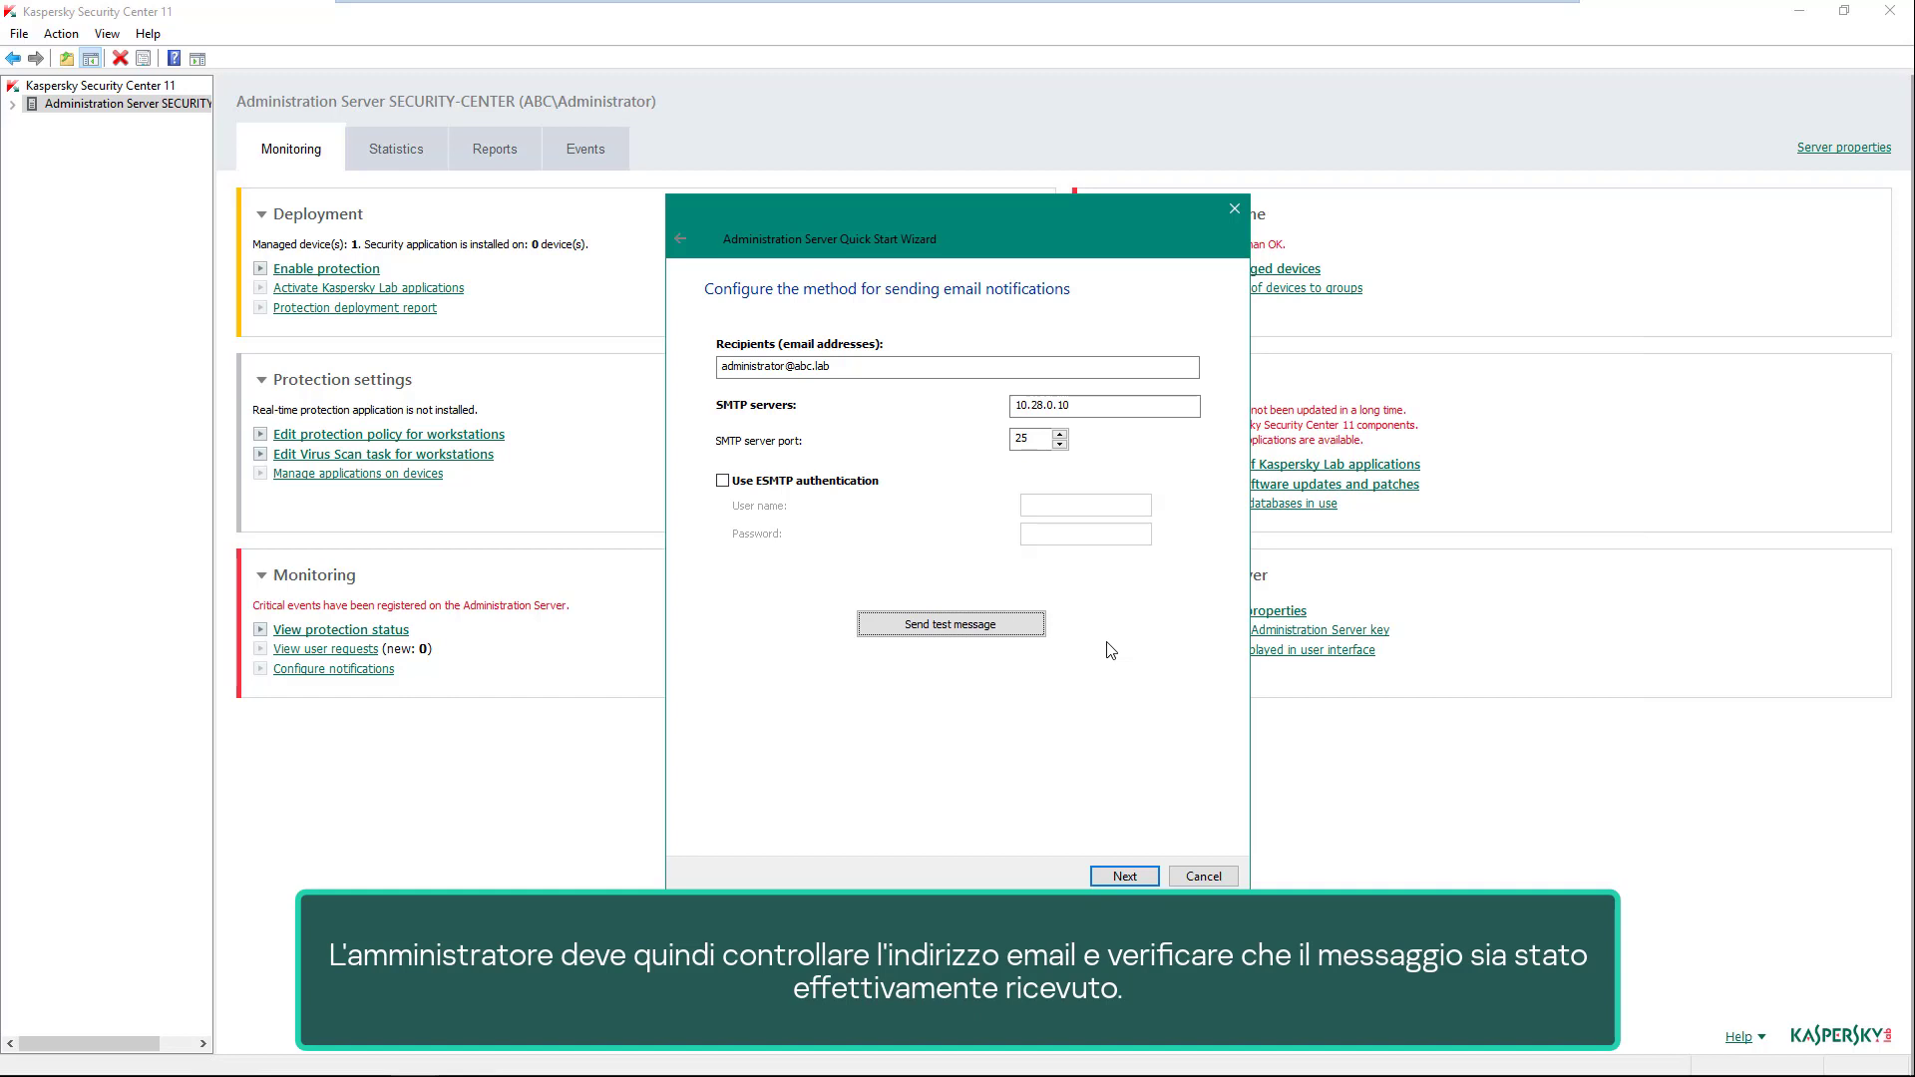
left_click(1126, 876)
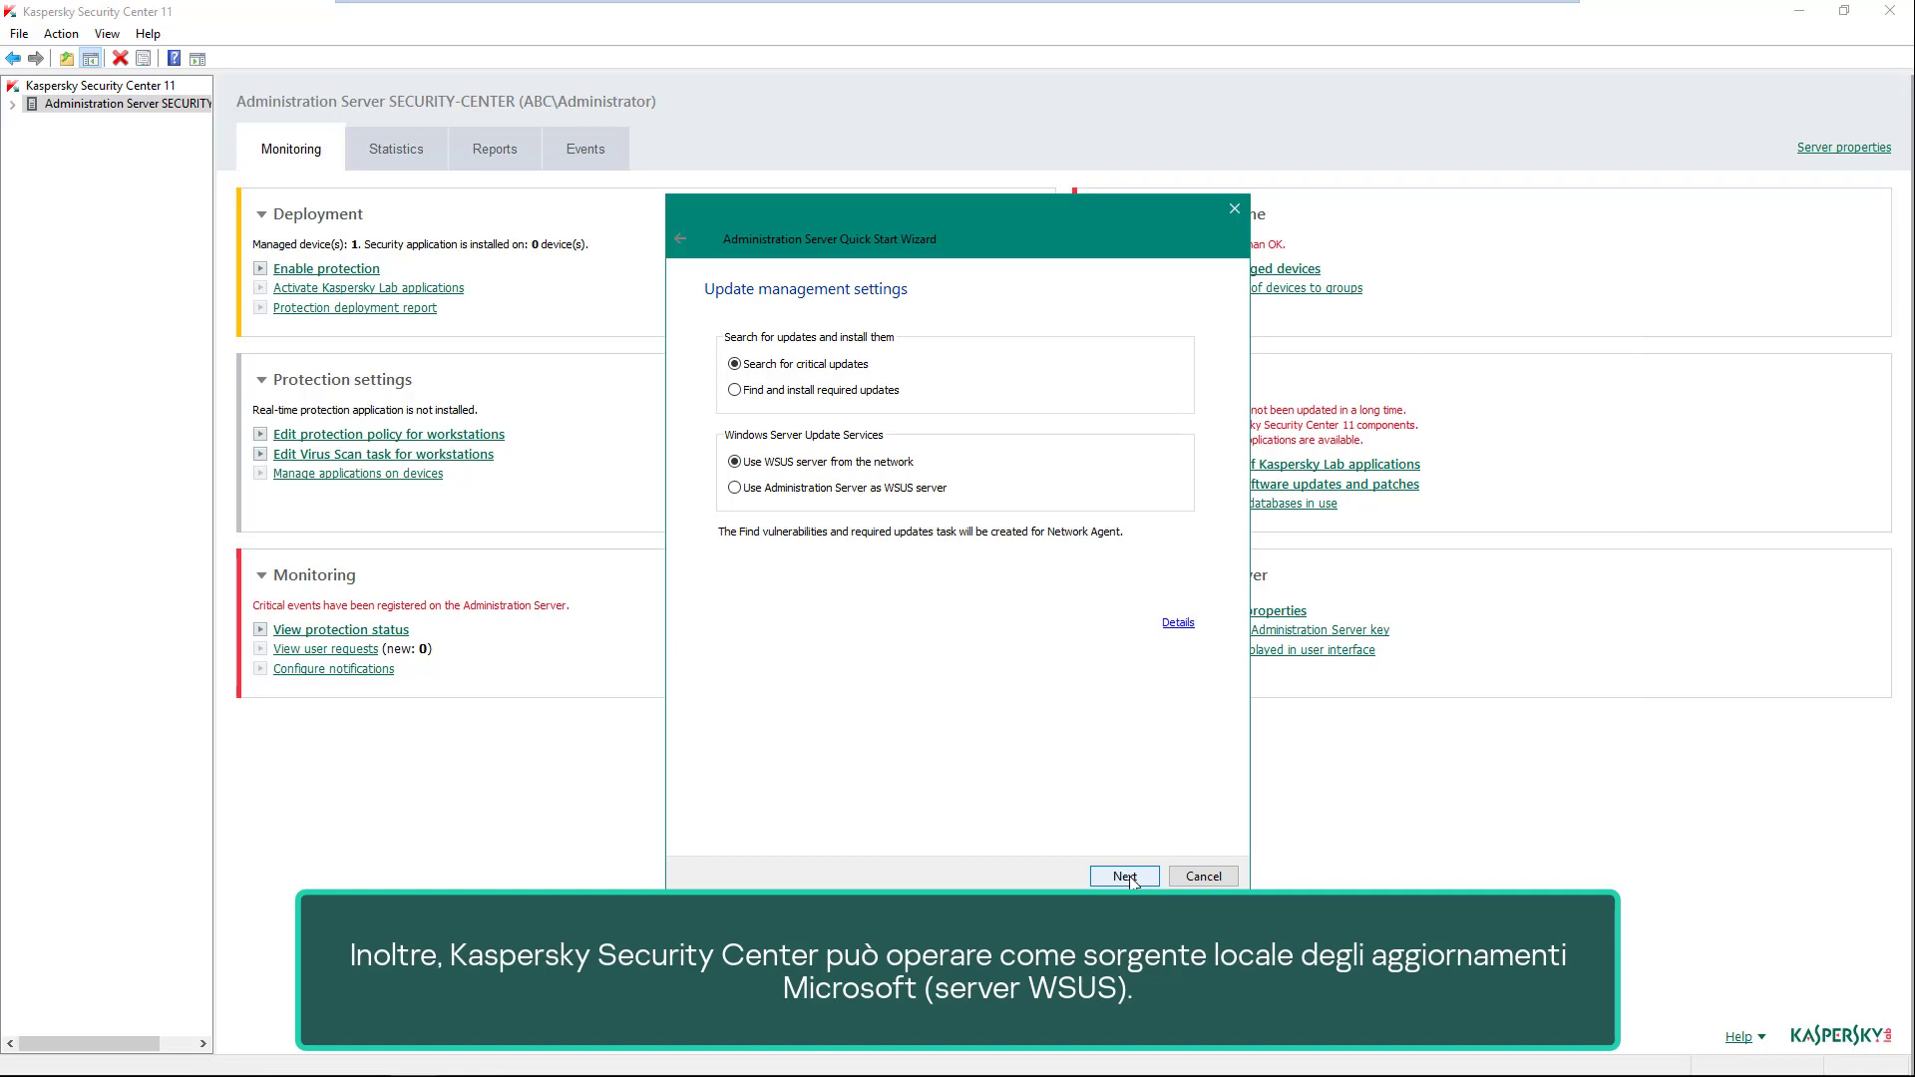
- Keep critical-update search with the network WSUS server and move on to downloading updates
left_click(1127, 877)
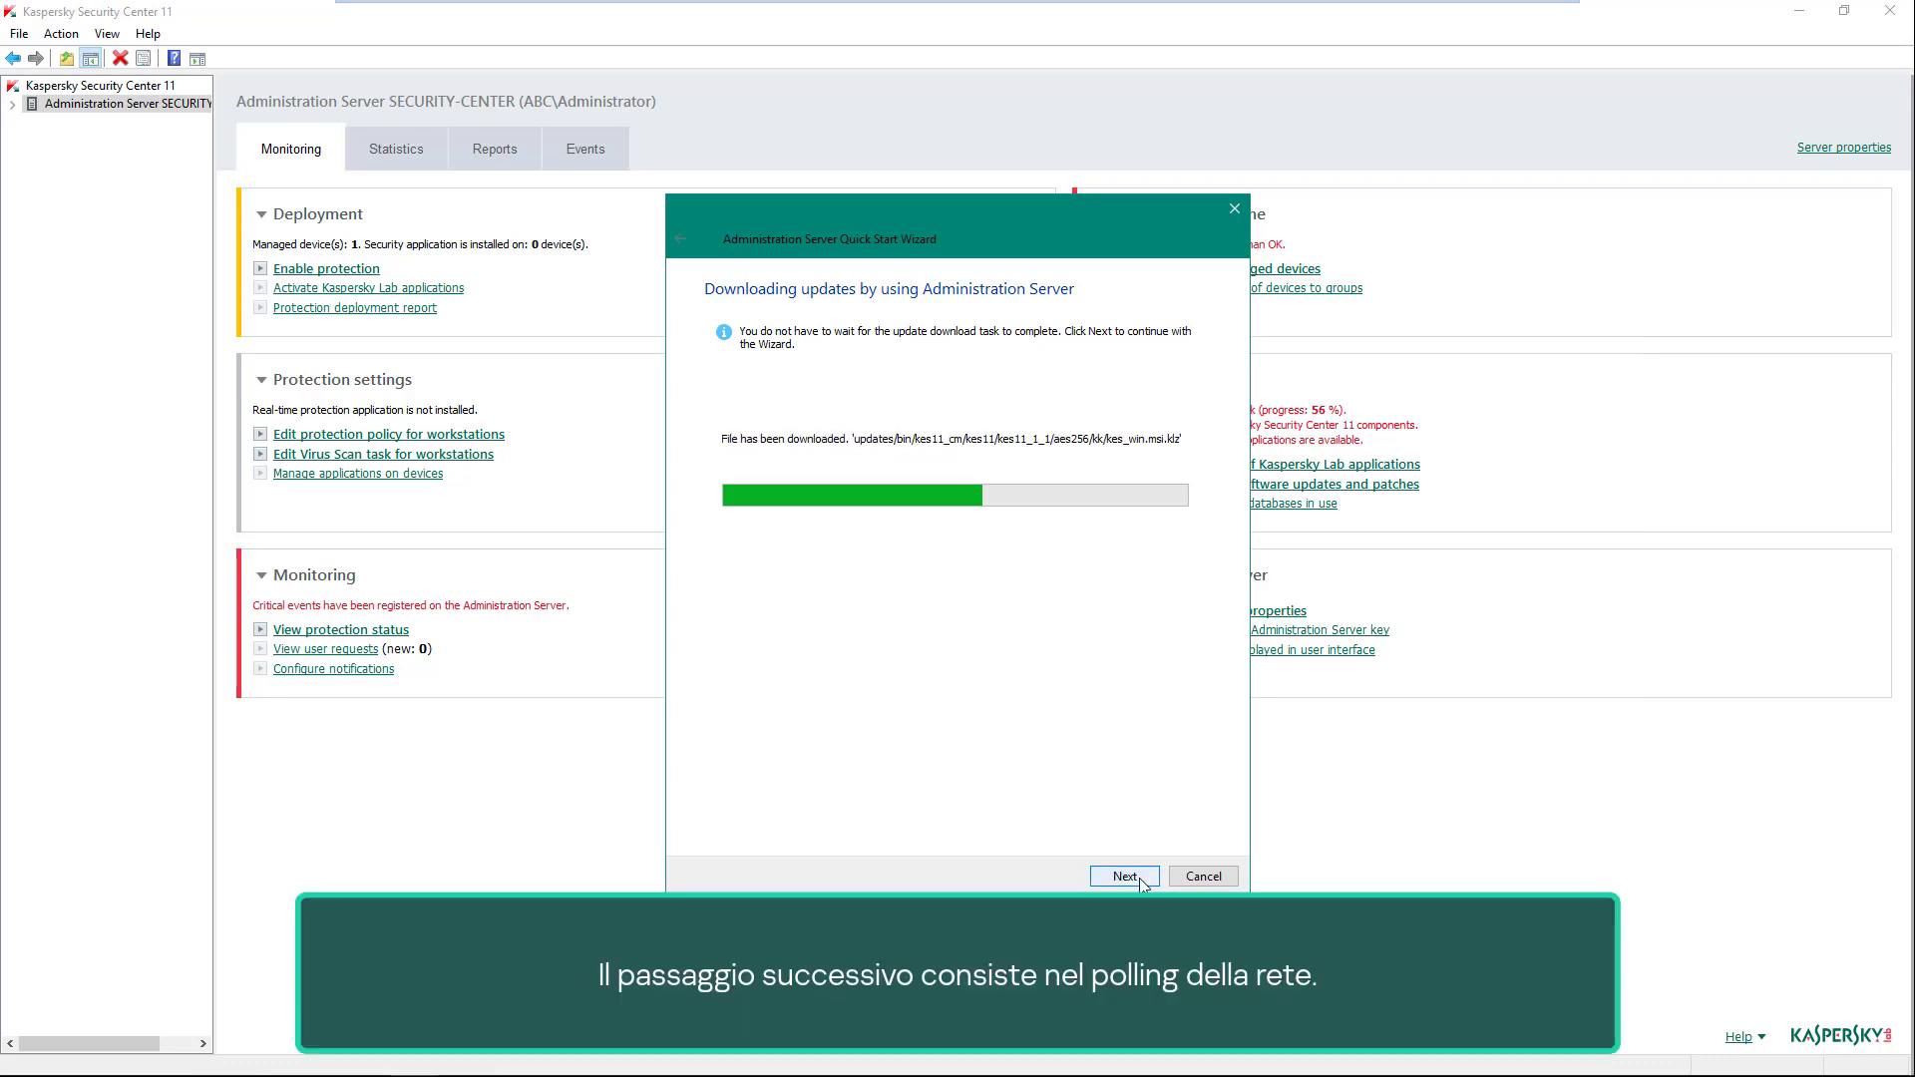
- Pass the network poll step, untick 'Run Protection Deployment Wizard', and finish the wizard
left_click(1139, 878)
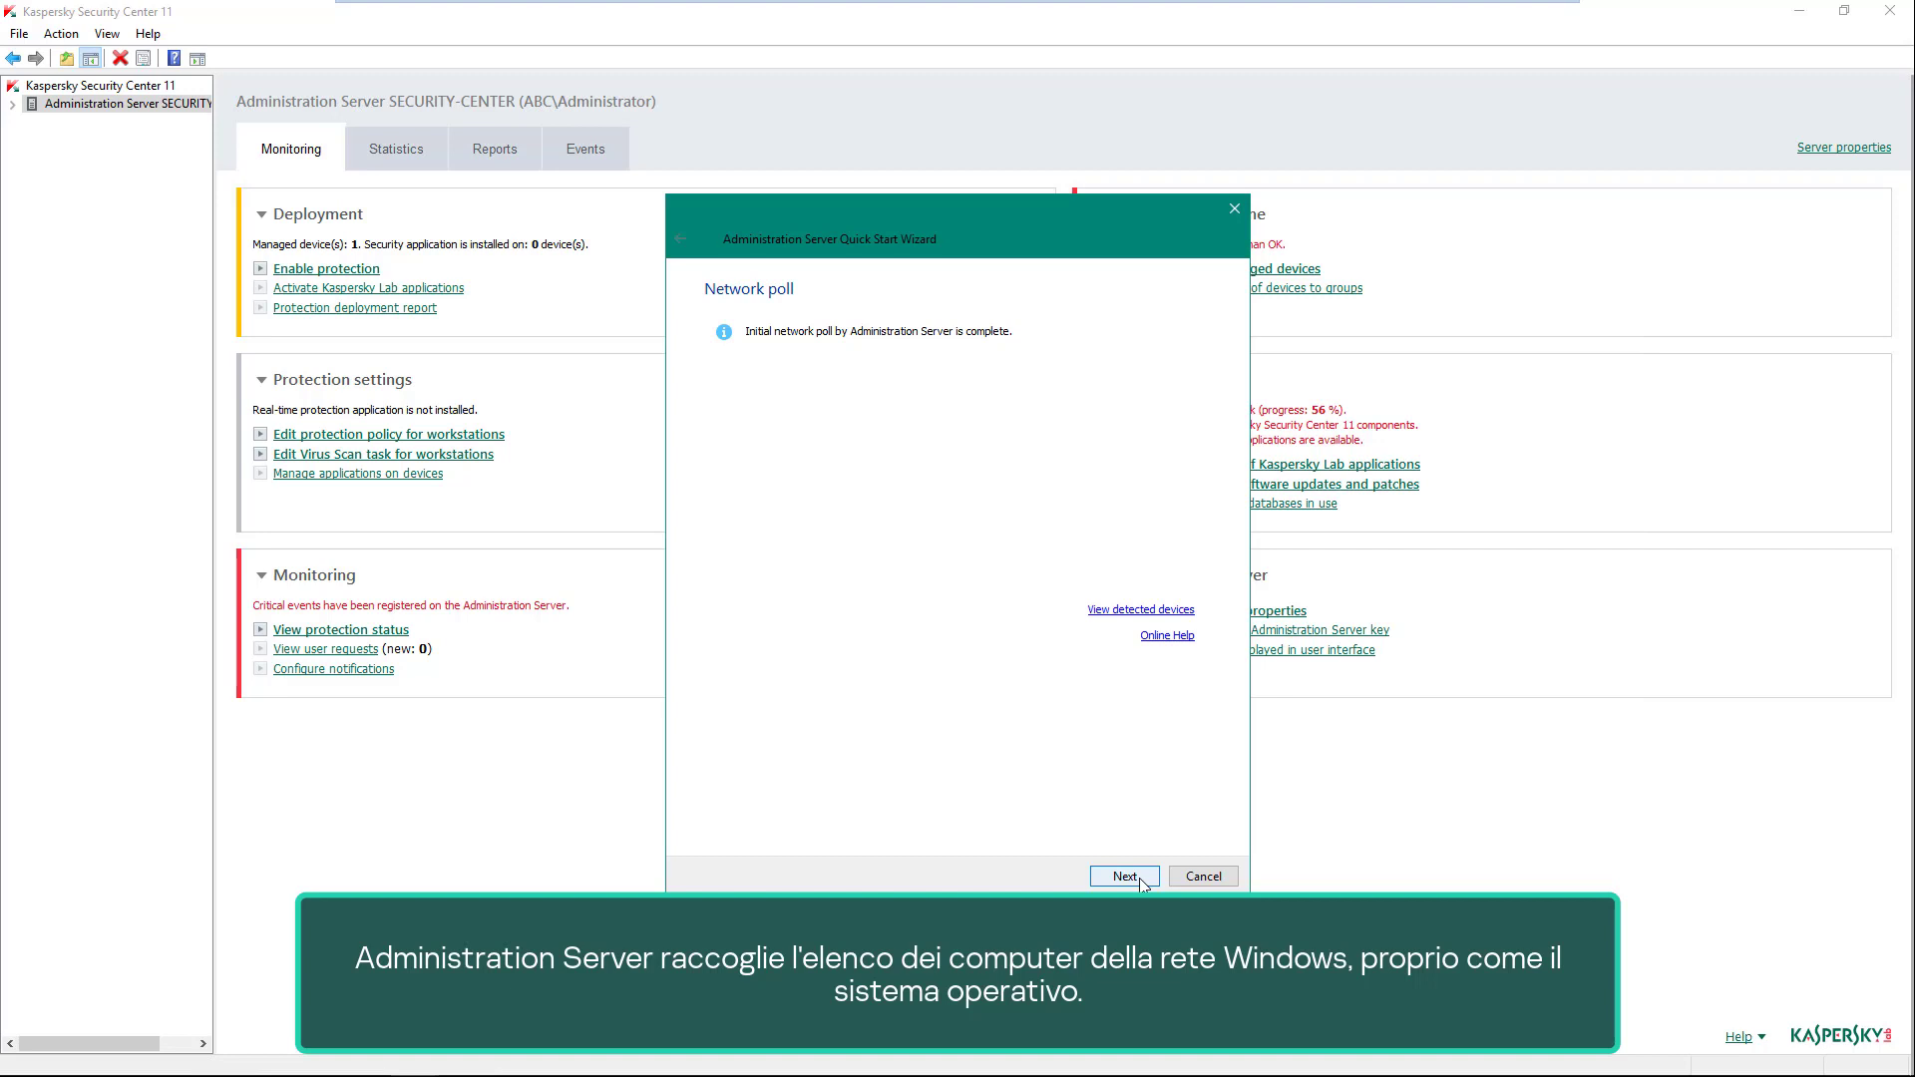
left_click(1139, 877)
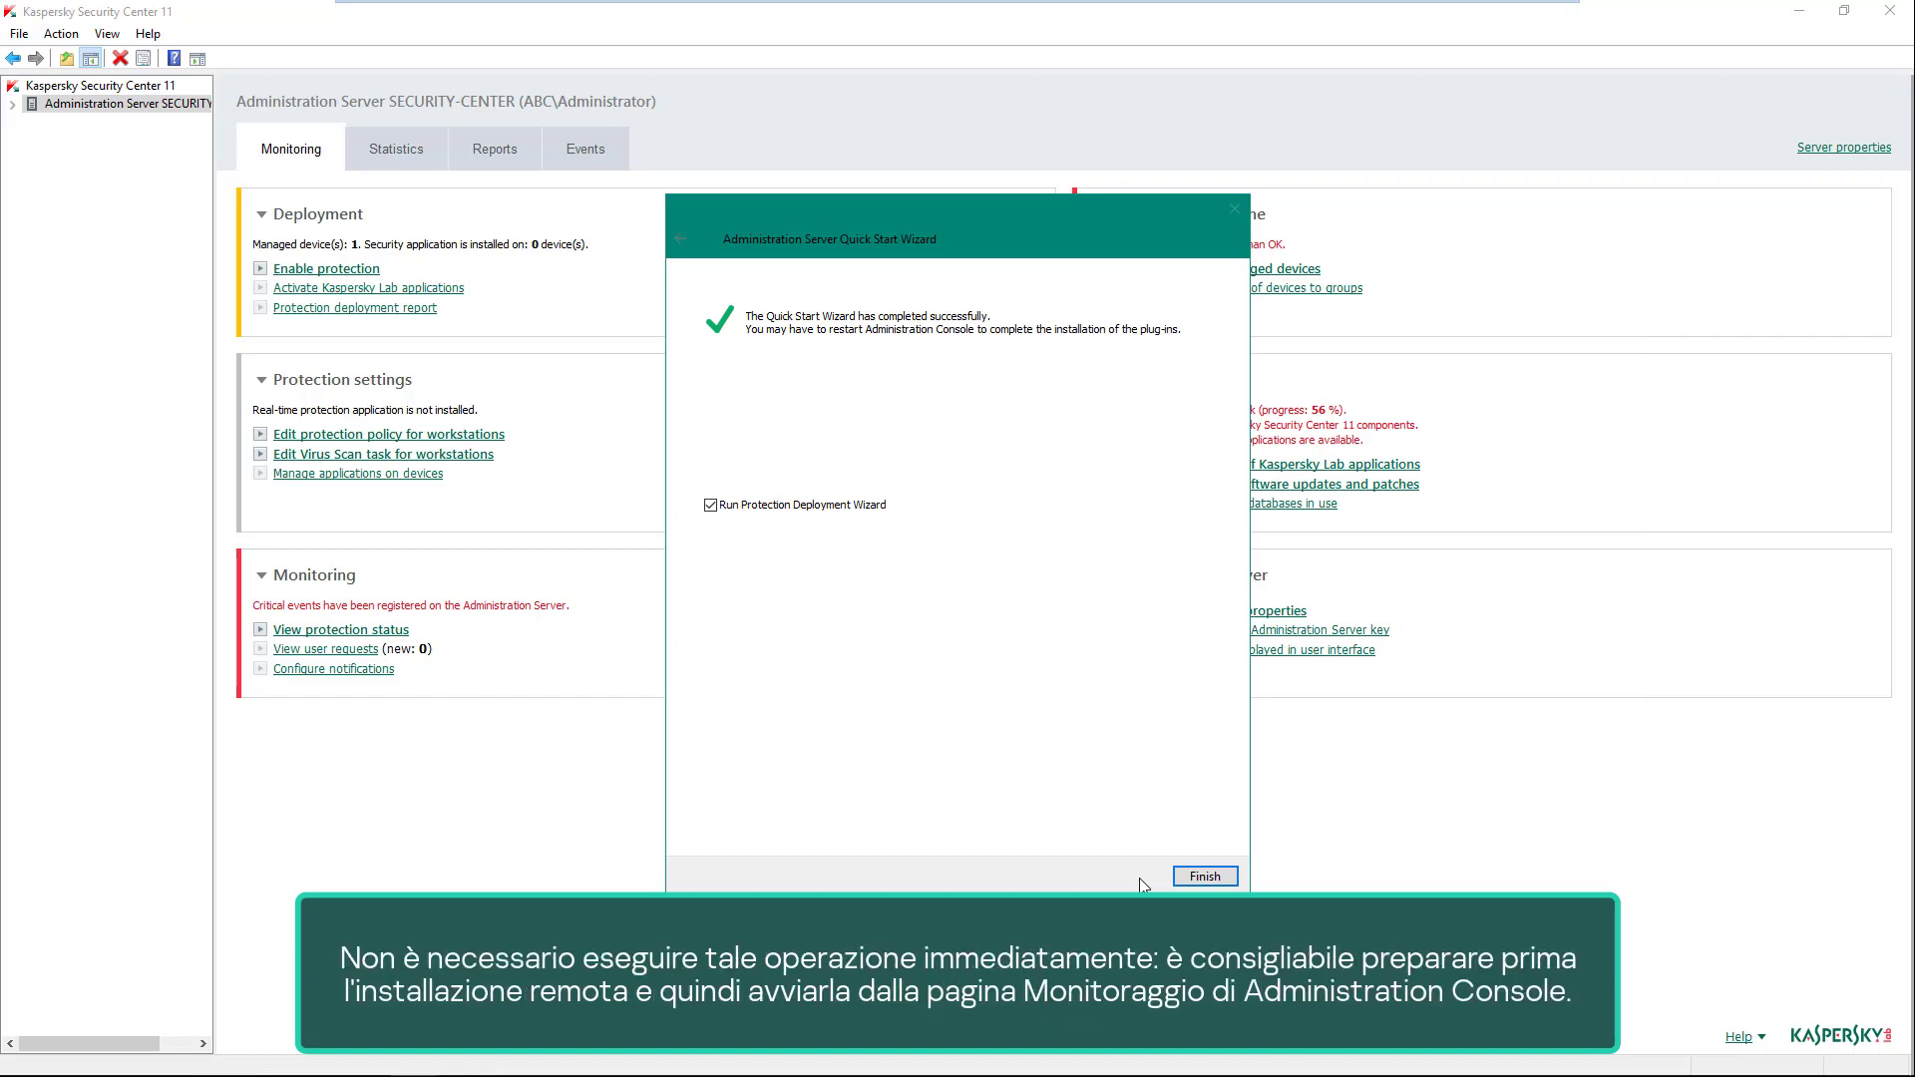
left_click(798, 509)
left_click(1200, 875)
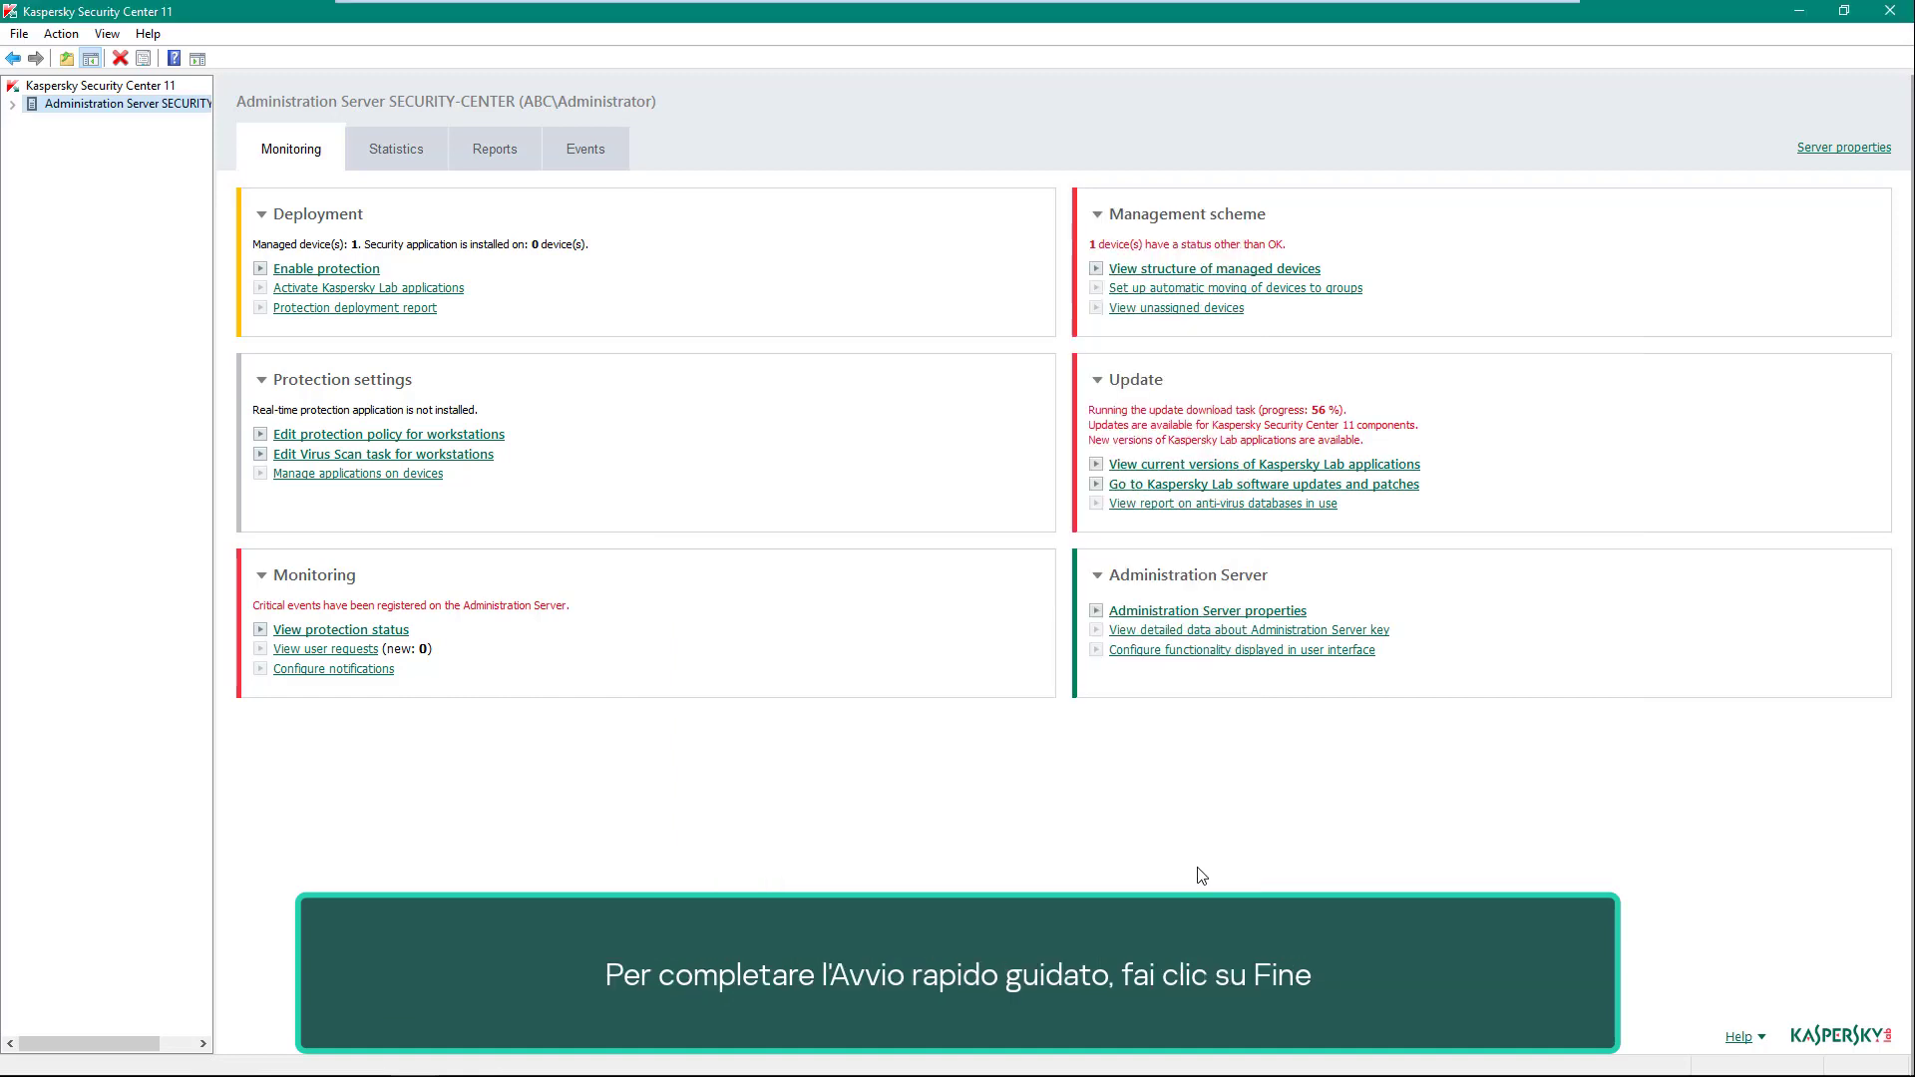